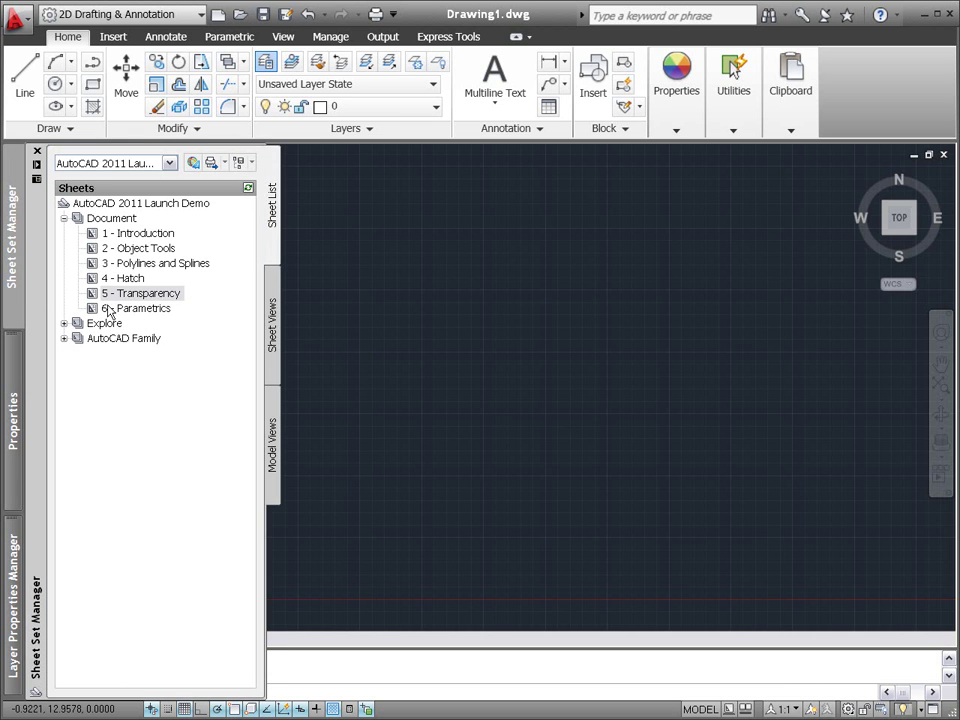
Step: Open the 6 - Parametrics sheet and auto-constrain the bent arm outline with its centre marks, keeping the existing AutoConstrain settings
{"action": "double_click", "coordinate": [133, 309]}
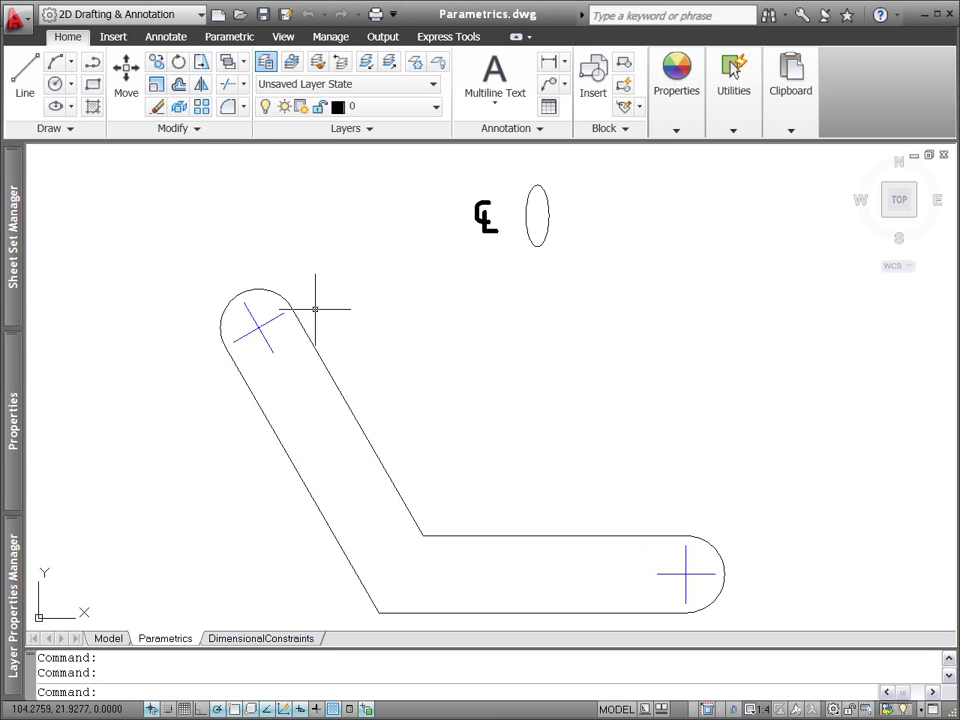
{"action": "left_click", "coordinate": [233, 38]}
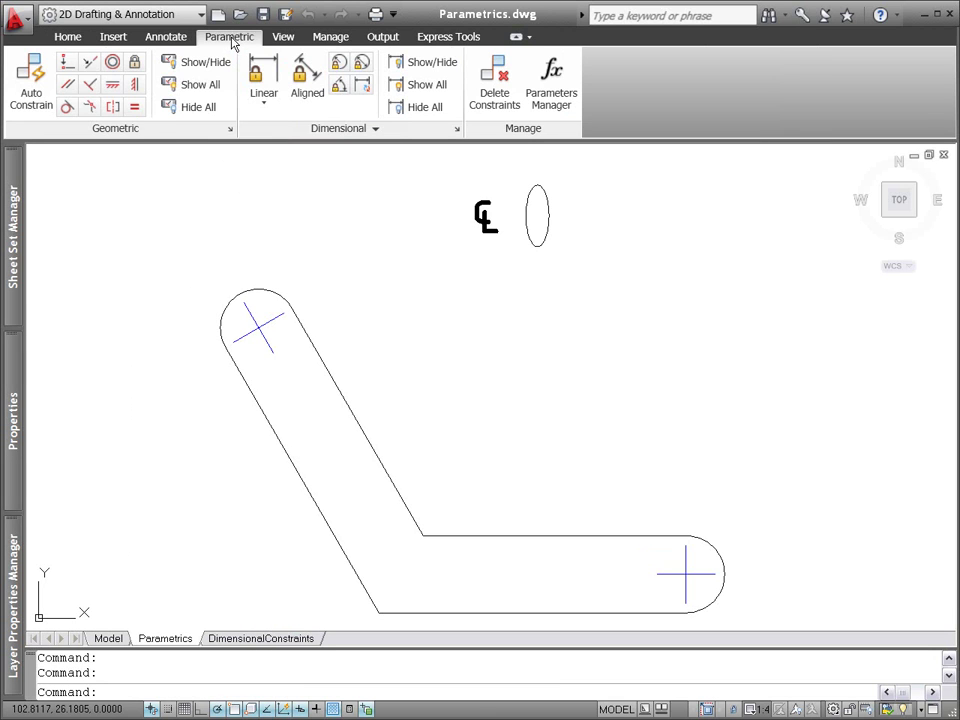
{"action": "left_click", "coordinate": [30, 82]}
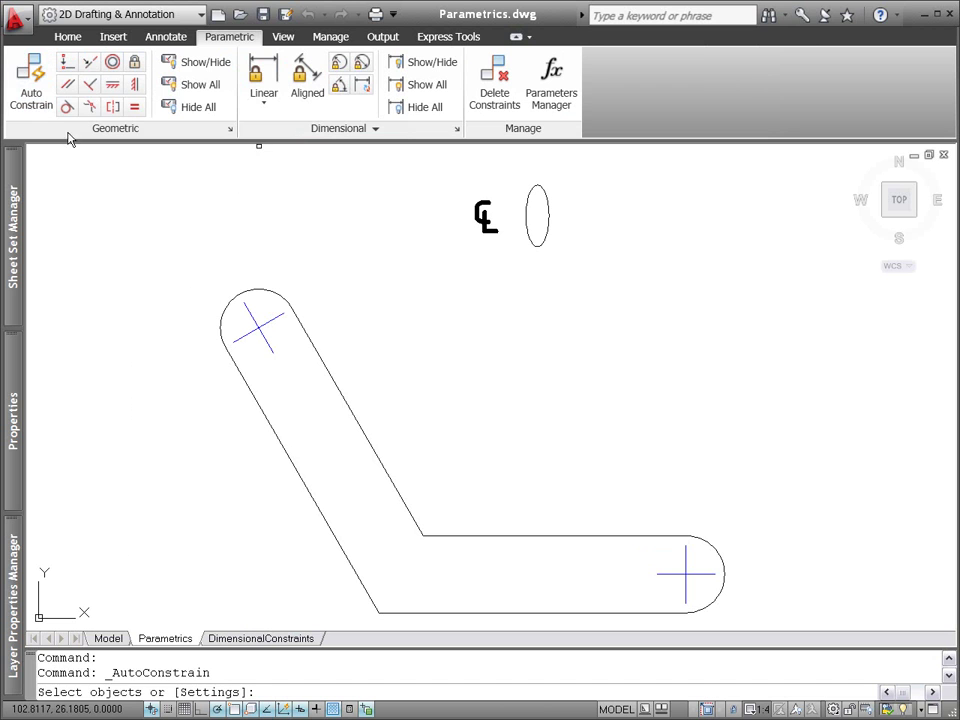
{"action": "right_click", "coordinate": [98, 190]}
{"action": "left_click", "coordinate": [136, 243]}
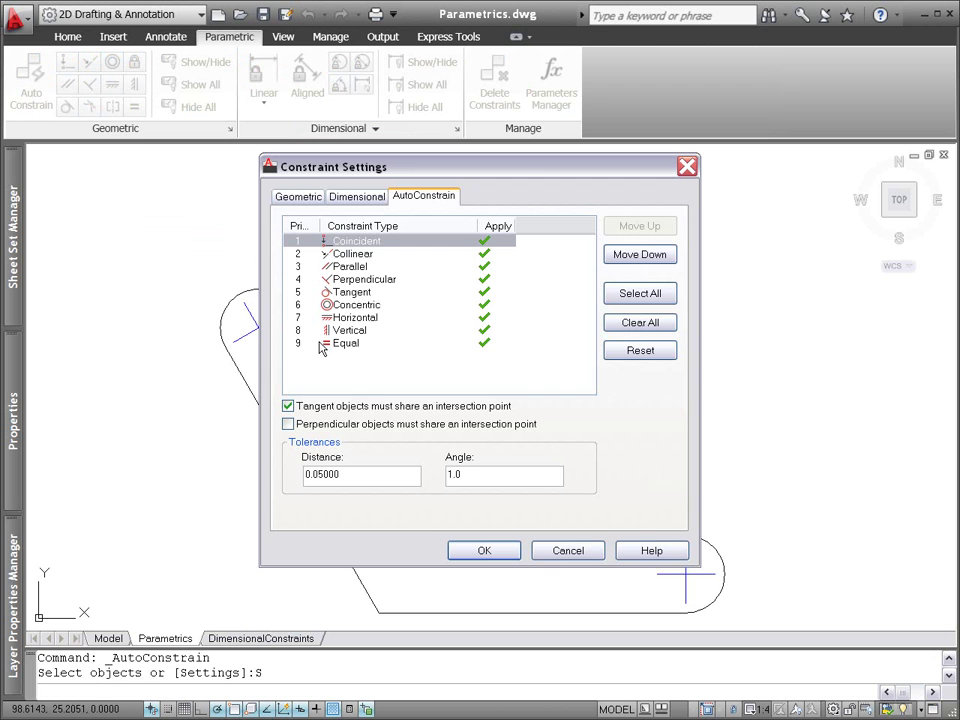
{"action": "left_click", "coordinate": [481, 546]}
{"action": "left_click", "coordinate": [201, 279]}
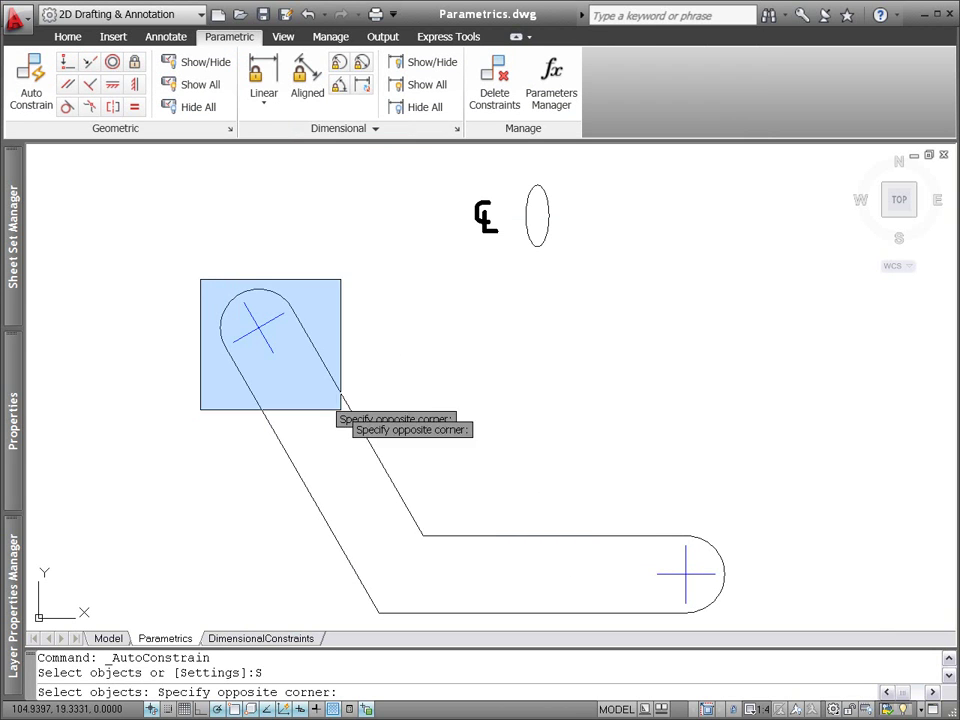
{"action": "left_click", "coordinate": [746, 621]}
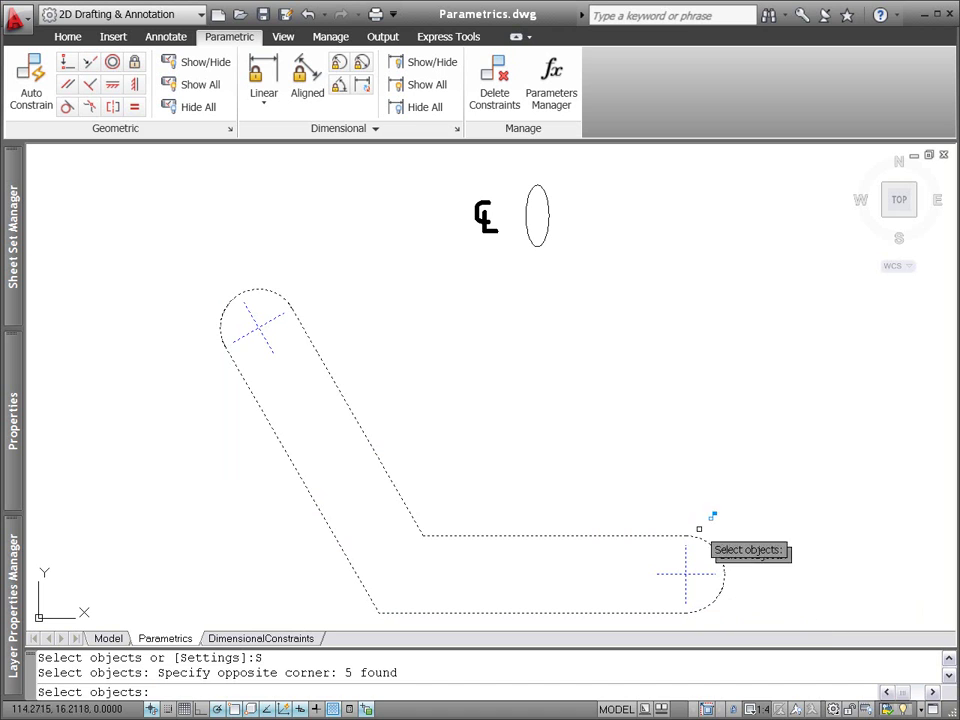
{"action": "key", "text": "Return"}
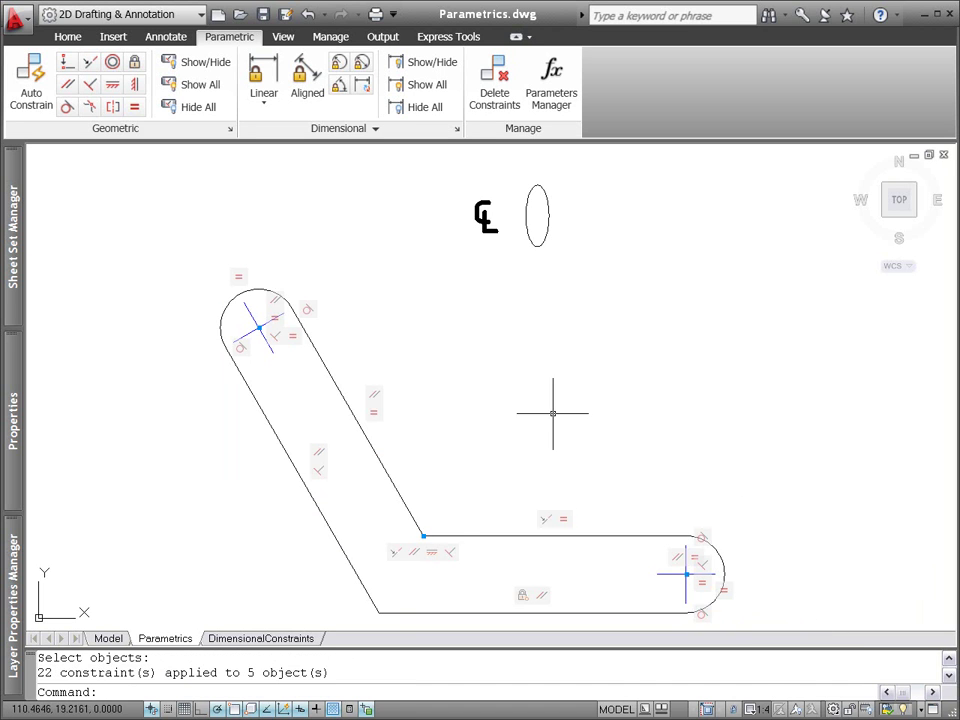
Step: Stretch the upper edge of the arm's horizontal leg straight up by 1 from its midpoint
{"action": "left_click", "coordinate": [512, 536]}
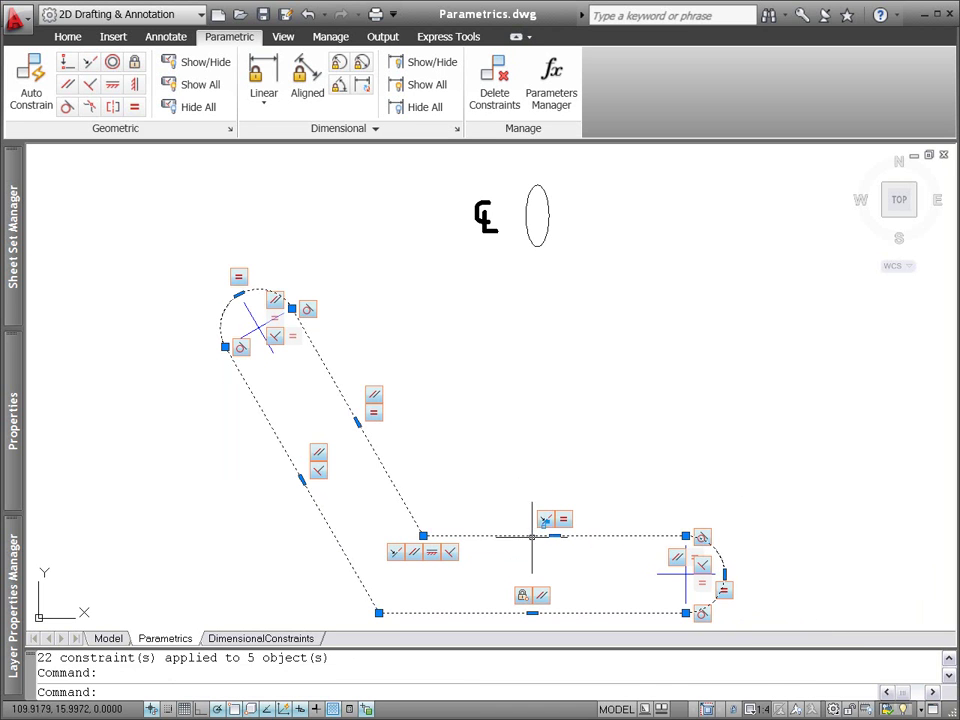
{"action": "left_click", "coordinate": [554, 536]}
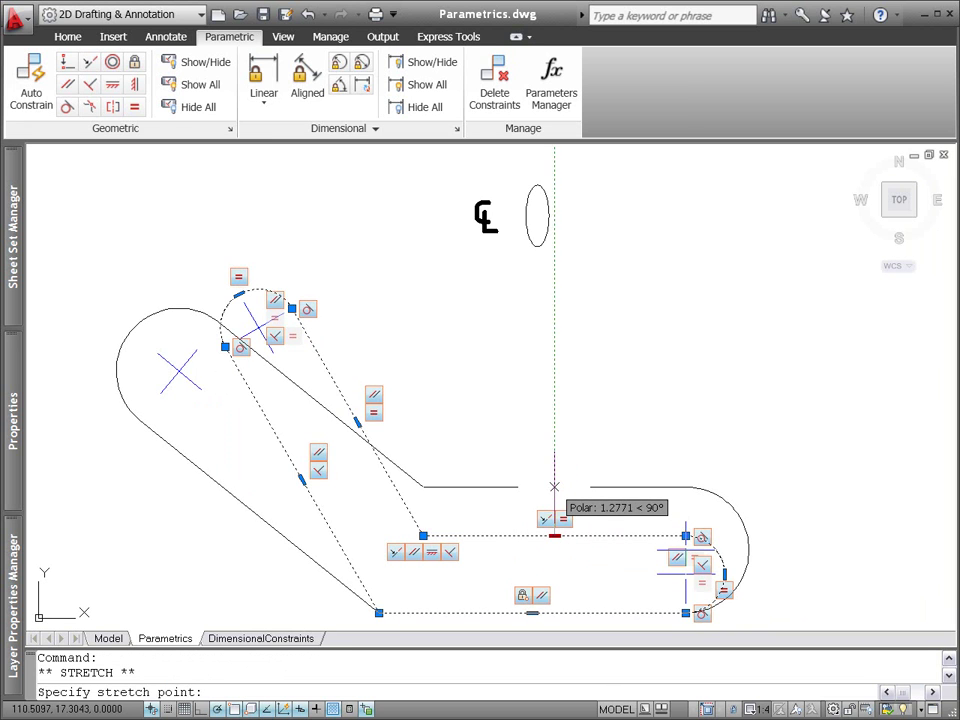
{"action": "type", "text": "1"}
{"action": "key", "text": "Return"}
{"action": "key", "text": "Escape"}
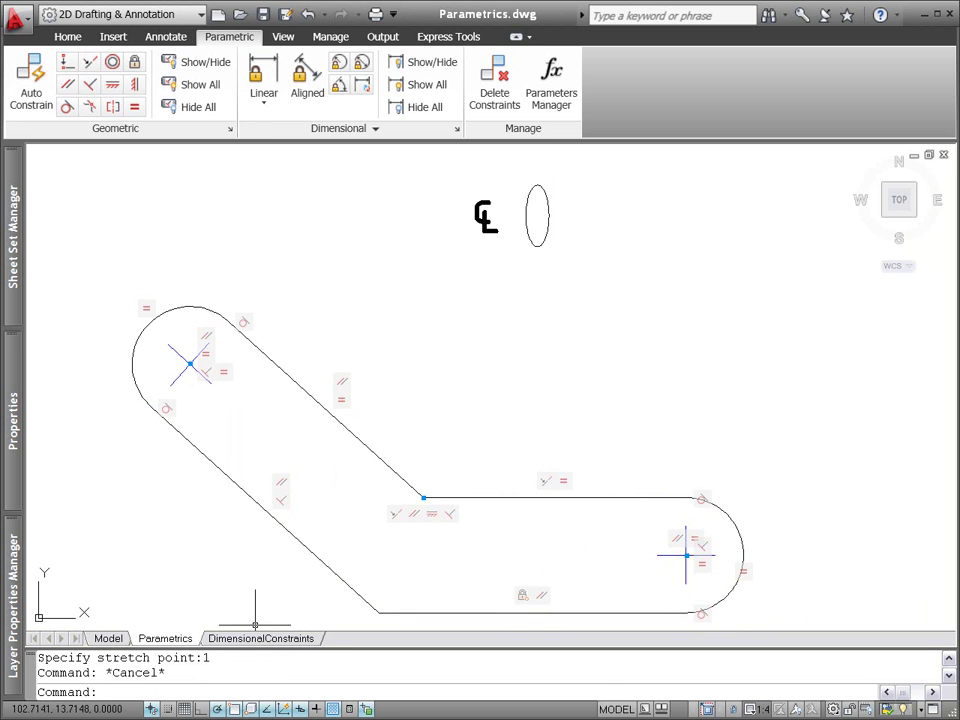
Step: Turn off Infer Constraints and draw a small rectangle just below the ellipse
{"action": "left_click", "coordinate": [151, 708]}
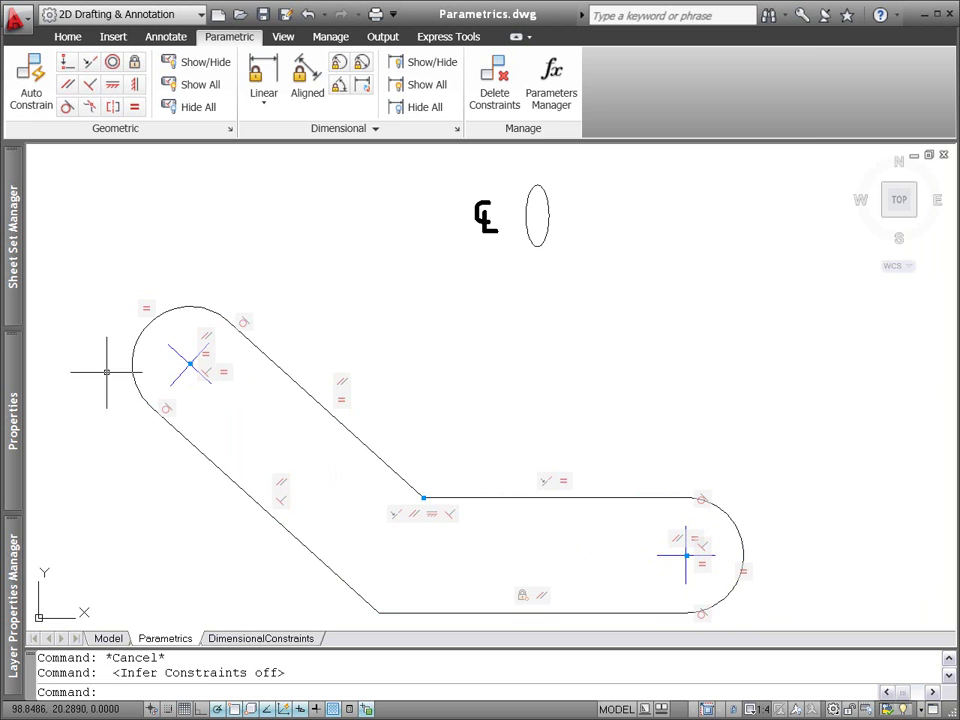
{"action": "left_click", "coordinate": [68, 37]}
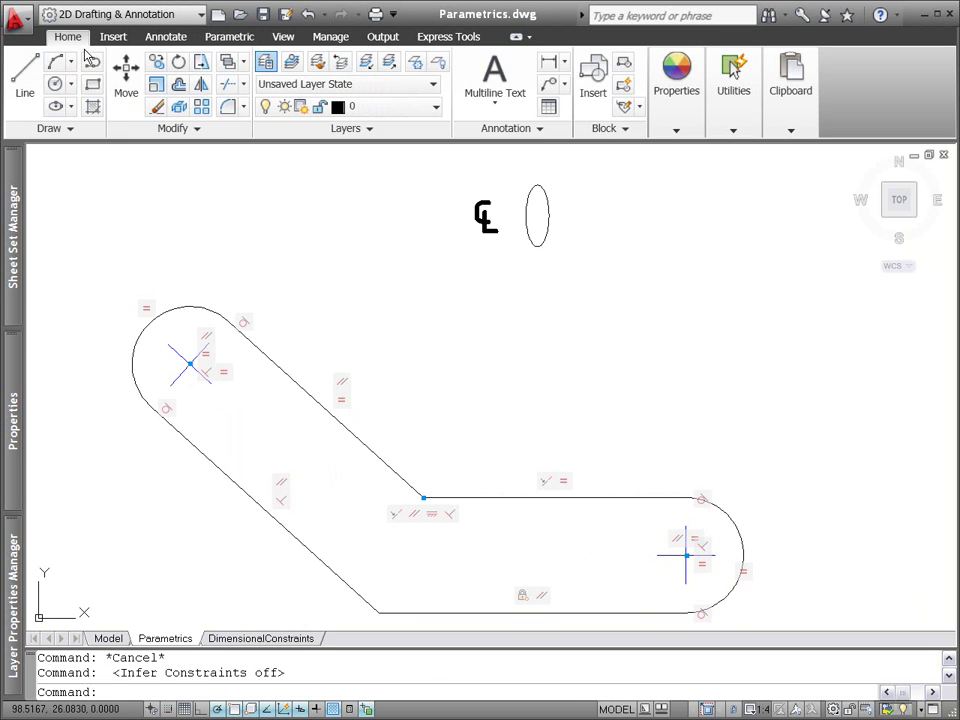
{"action": "left_click", "coordinate": [92, 88]}
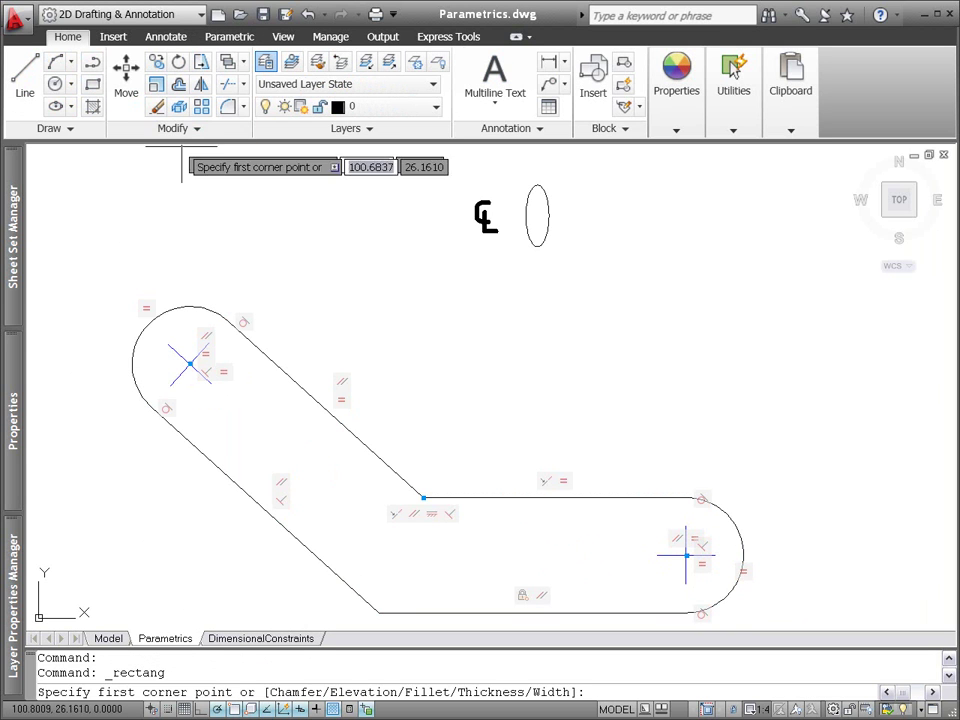
{"action": "left_click", "coordinate": [508, 299]}
{"action": "left_click", "coordinate": [544, 261]}
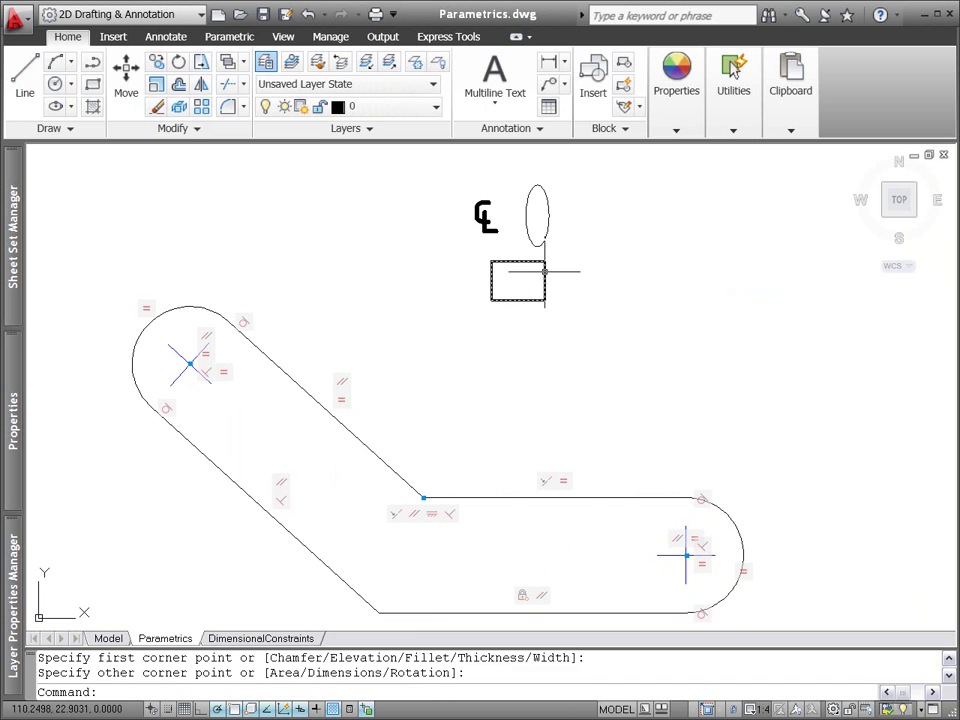
Step: Stretch the lower-right corner of the rectangle below the ellipse down and outward, leaving an irregular quadrilateral
{"action": "left_click", "coordinate": [544, 271]}
{"action": "left_click", "coordinate": [545, 299]}
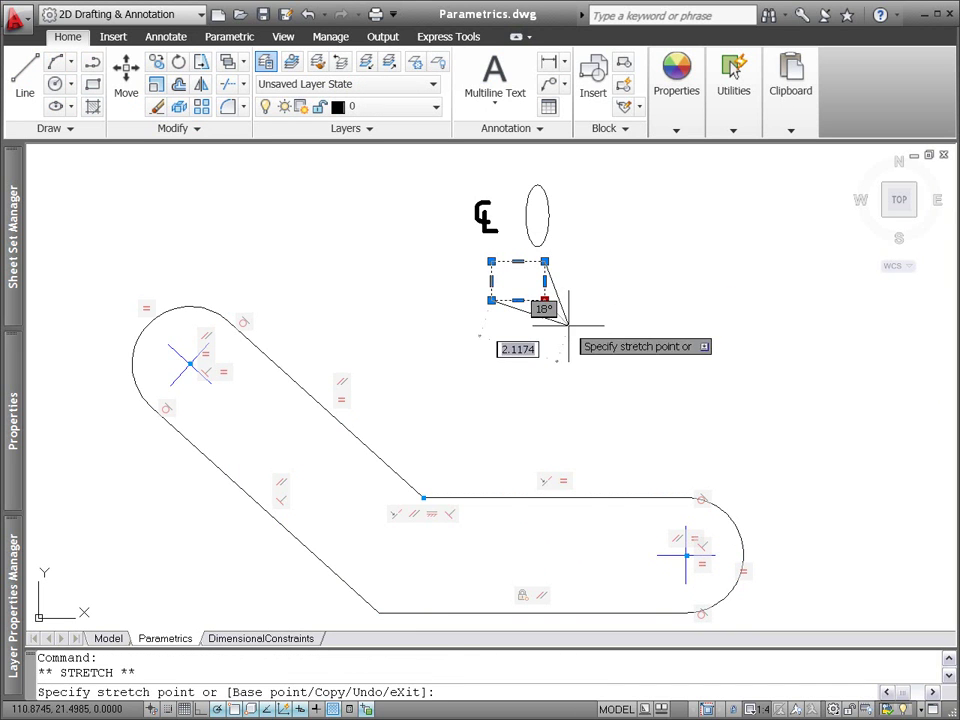
{"action": "left_click", "coordinate": [570, 328]}
{"action": "key", "text": "Escape"}
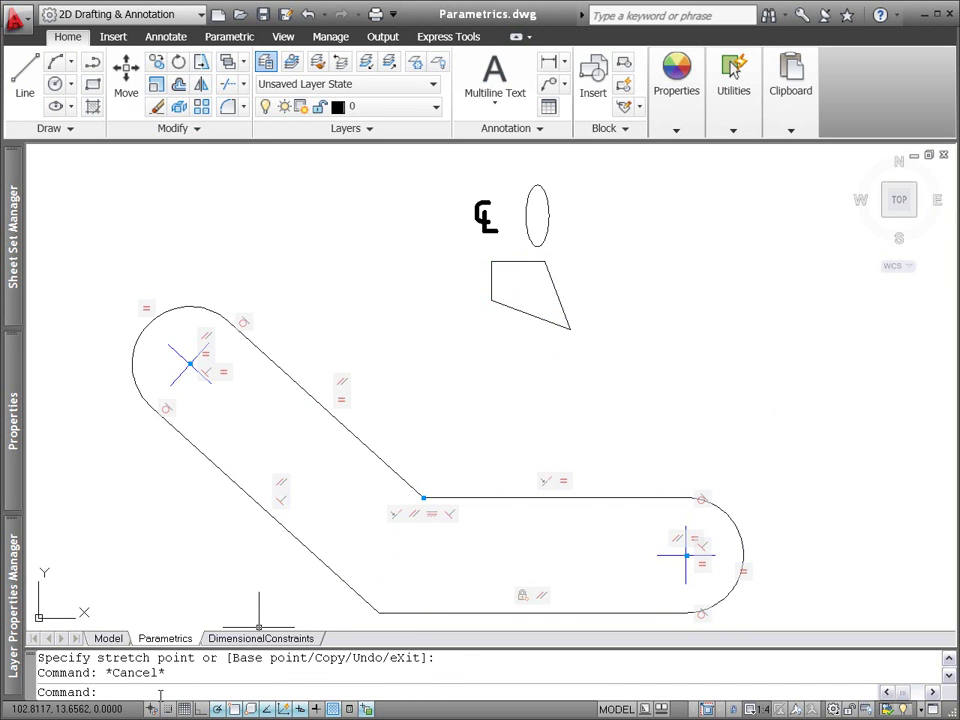
Step: Turn on Infer Constraints and draw a rectangle about 1.11 by 1.19 inside the arm's sloped leg
{"action": "left_click", "coordinate": [152, 708]}
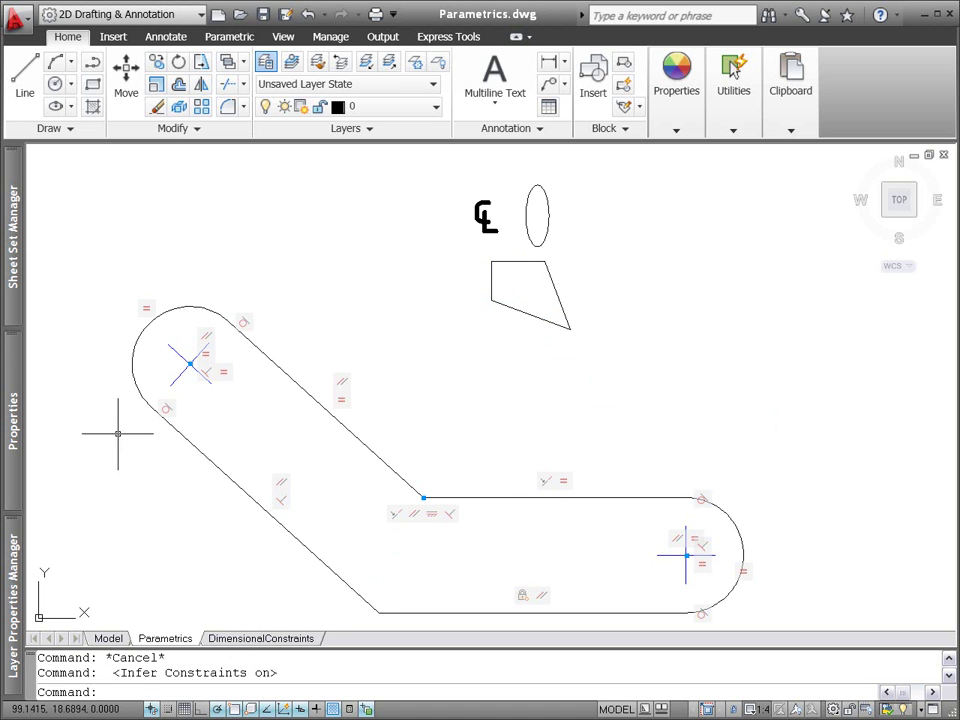
{"action": "left_click", "coordinate": [93, 87]}
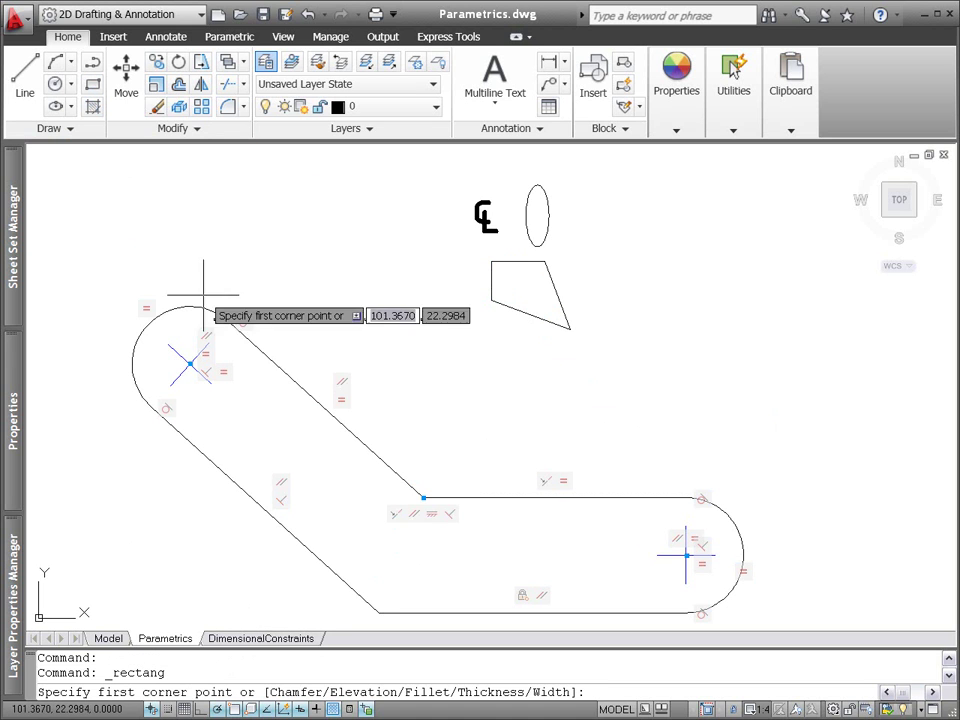
{"action": "left_click", "coordinate": [248, 461]}
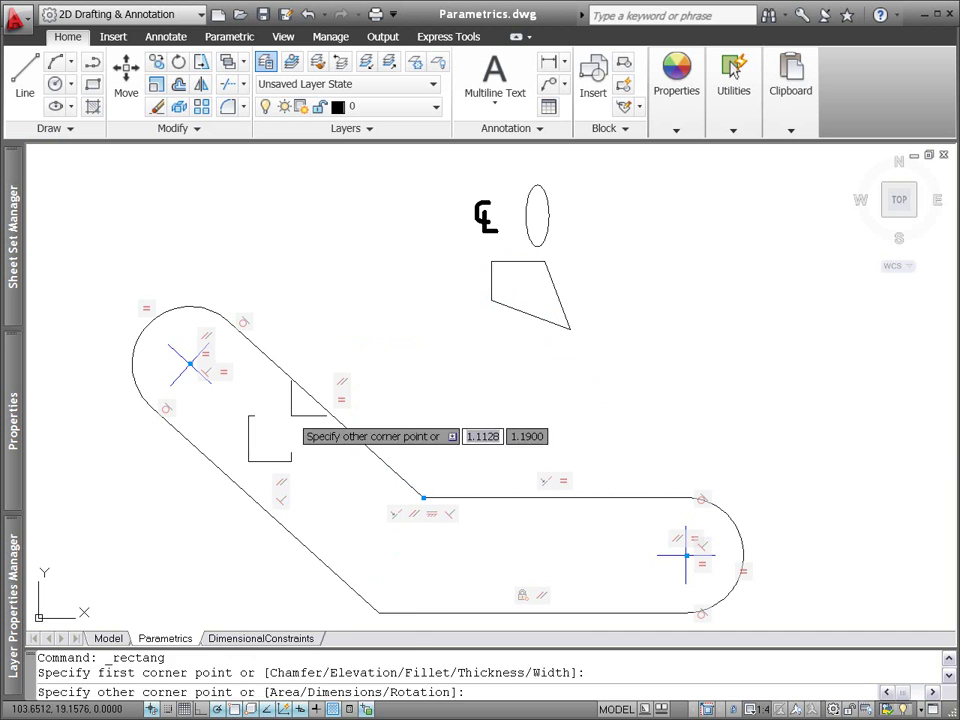
{"action": "left_click", "coordinate": [291, 415]}
Step: Stretch the lower-right corner of the rectangle in the sloped leg outward to enlarge it
{"action": "left_click", "coordinate": [282, 415]}
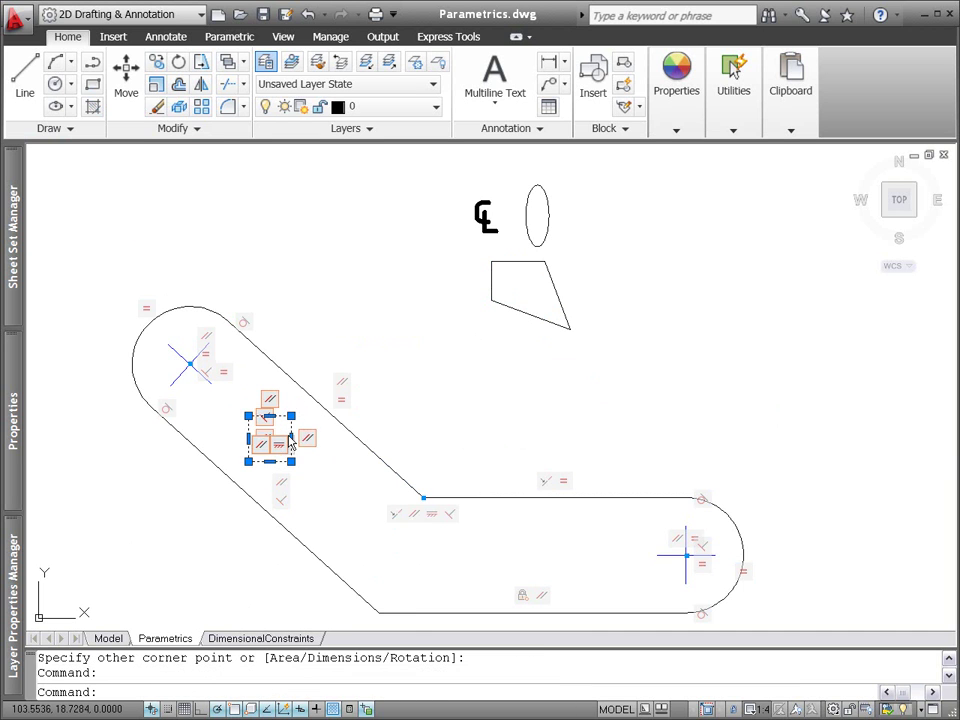
{"action": "left_click", "coordinate": [291, 461]}
{"action": "left_click", "coordinate": [315, 481]}
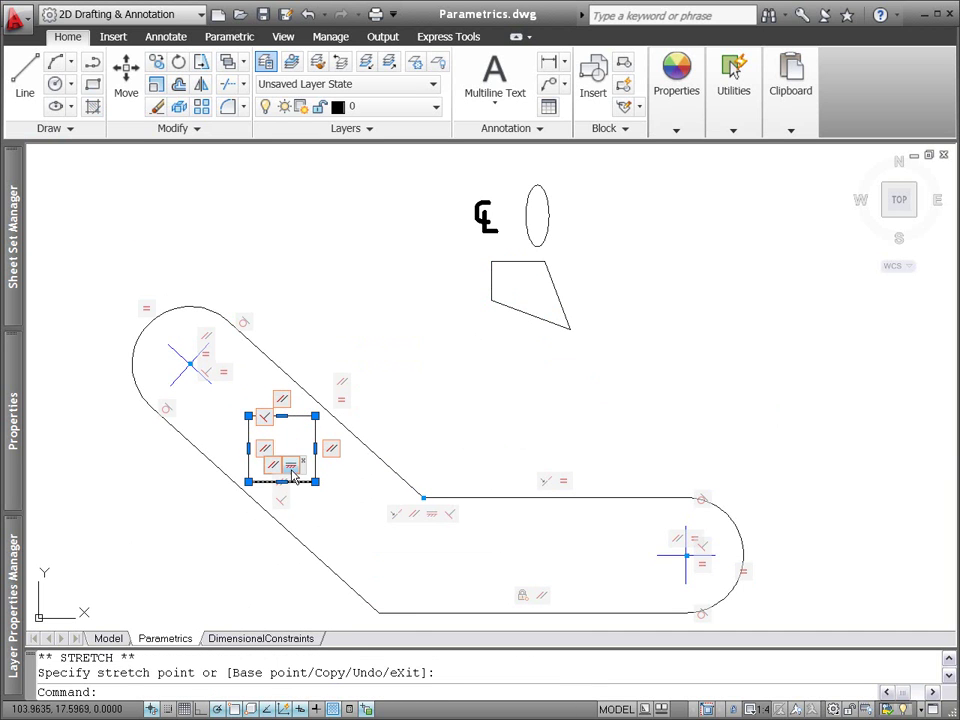
Step: Delete the enlarged rectangle's horizontal constraint and make its left side parallel to the lower edge of the sloped leg
{"action": "right_click", "coordinate": [292, 470]}
{"action": "left_click", "coordinate": [322, 480]}
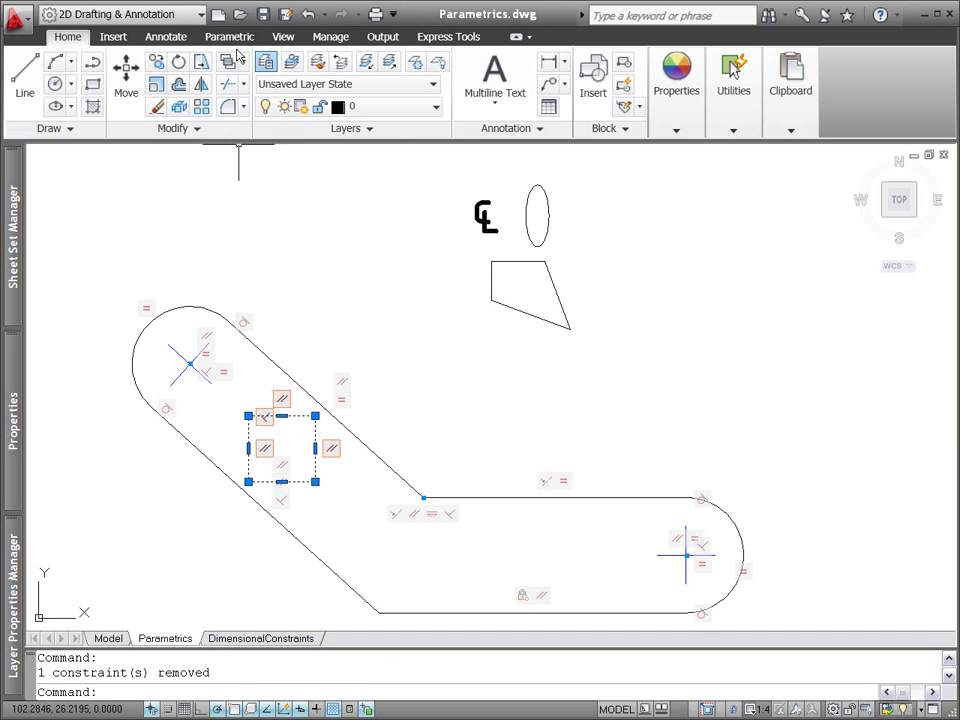
{"action": "left_click", "coordinate": [230, 37]}
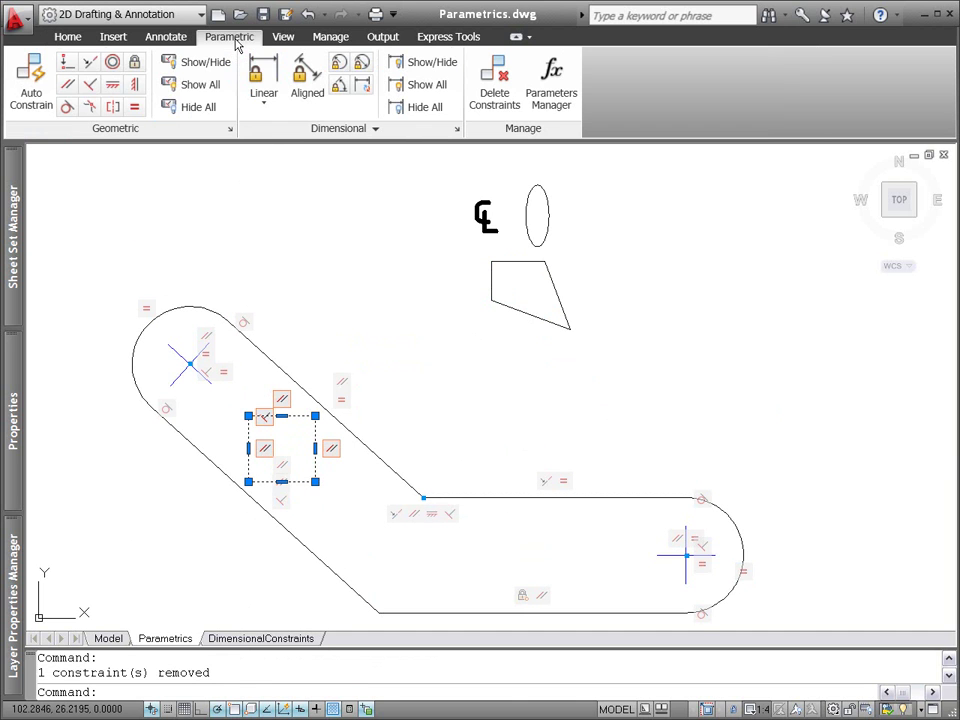
{"action": "left_click", "coordinate": [67, 88]}
{"action": "left_click", "coordinate": [178, 434]}
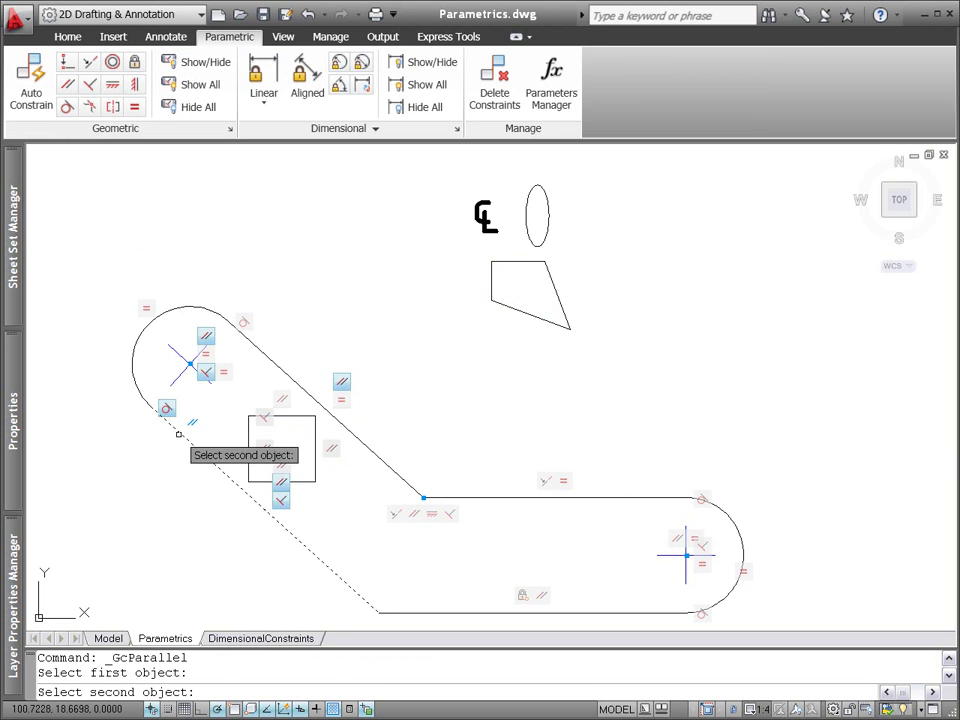
{"action": "left_click", "coordinate": [249, 428]}
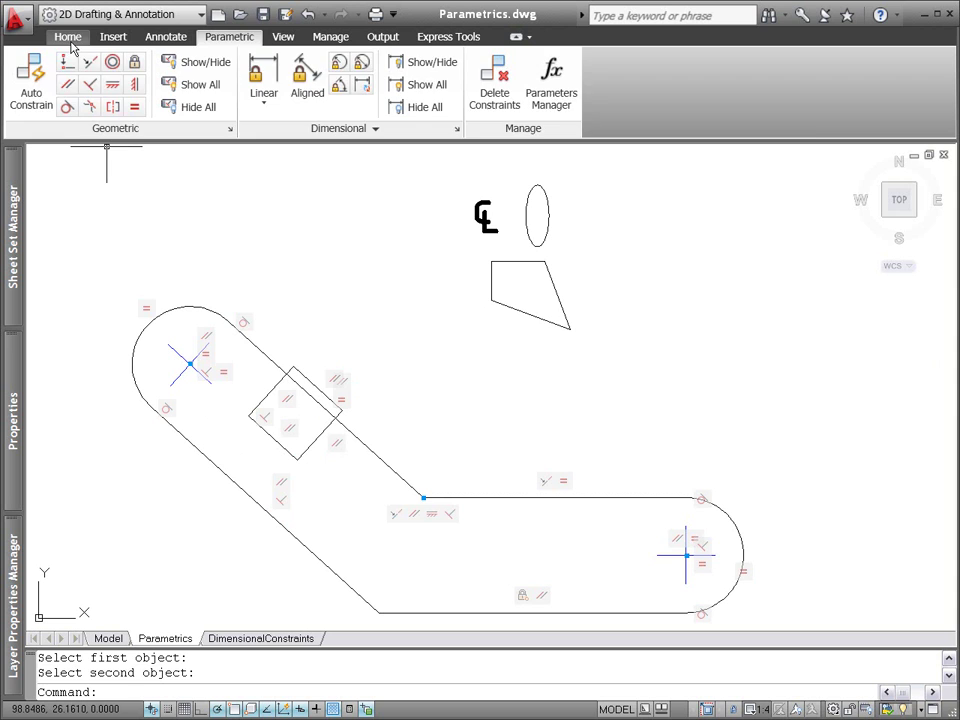
Step: Draw a circle of radius 0.5 centred on the rounded end of the arm's sloped leg
{"action": "left_click", "coordinate": [68, 37]}
{"action": "left_click", "coordinate": [55, 84]}
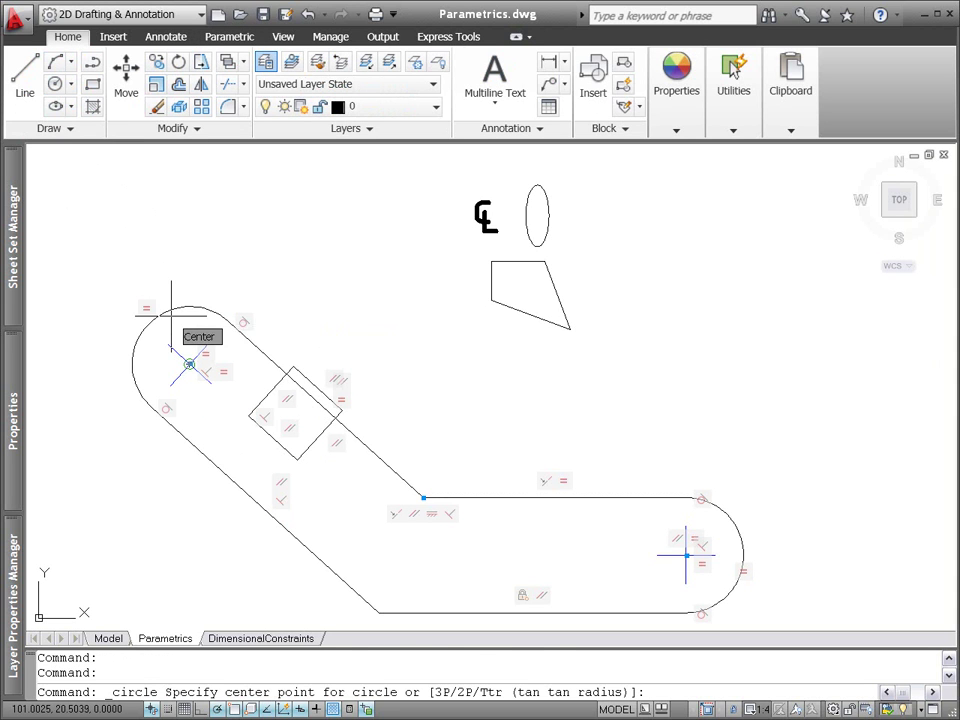
{"action": "left_click", "coordinate": [189, 363]}
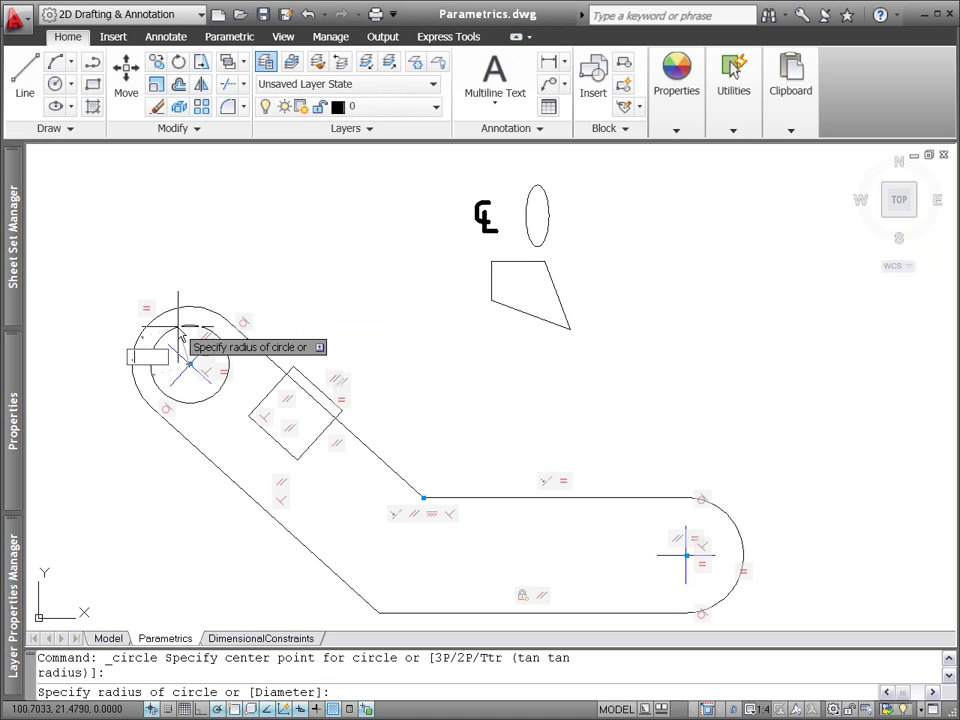
{"action": "type", "text": ".5"}
{"action": "key", "text": "Return"}
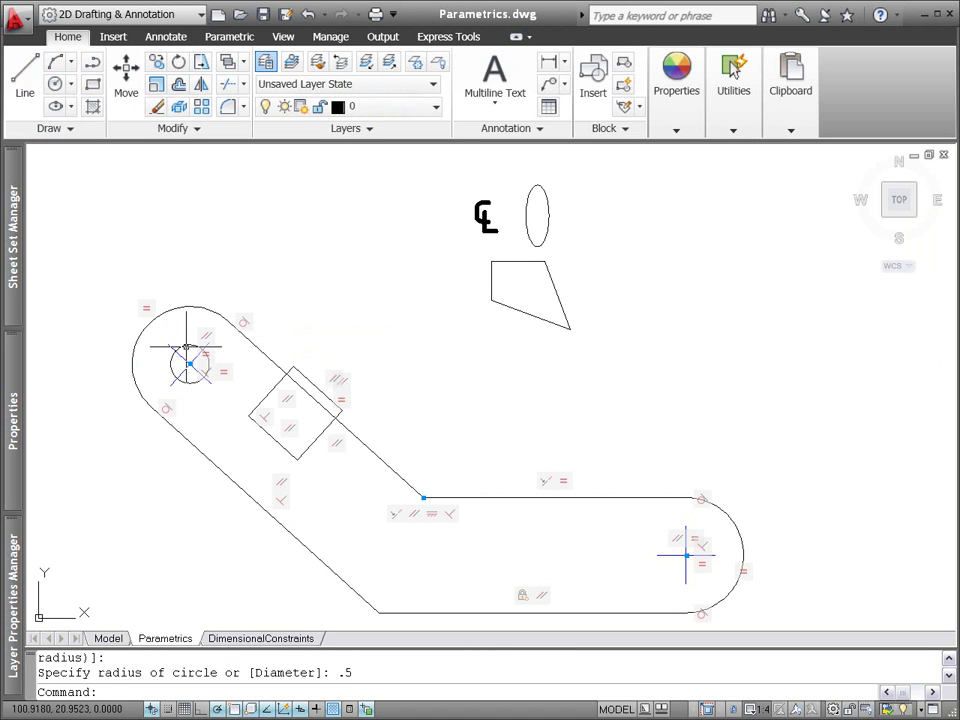
Step: Move the new circle by its centre up and slightly to the right, so the constrained arm follows it
{"action": "left_click", "coordinate": [189, 345]}
{"action": "left_click", "coordinate": [189, 363]}
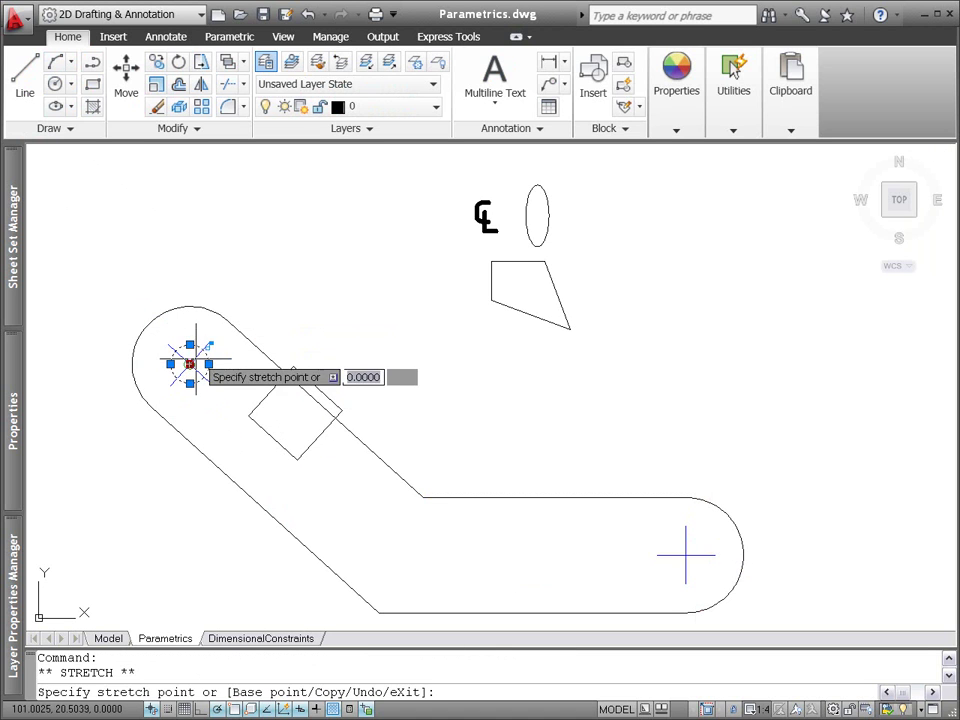
{"action": "left_click", "coordinate": [233, 211]}
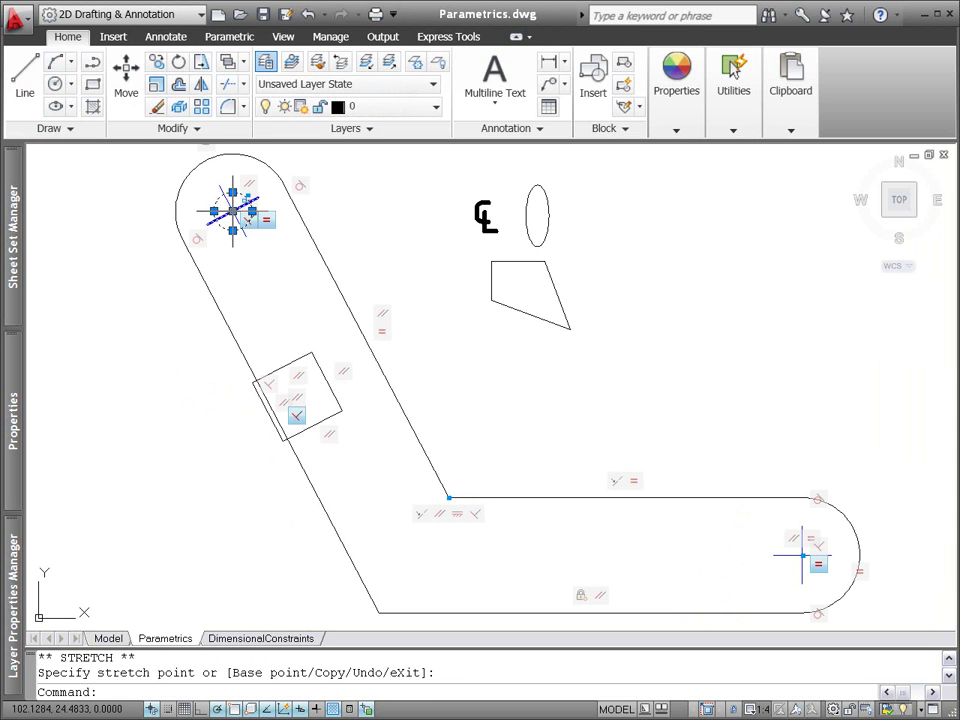
Step: Copy the circle from its centre to the centre of the horizontal leg's rounded end
{"action": "right_click", "coordinate": [230, 215]}
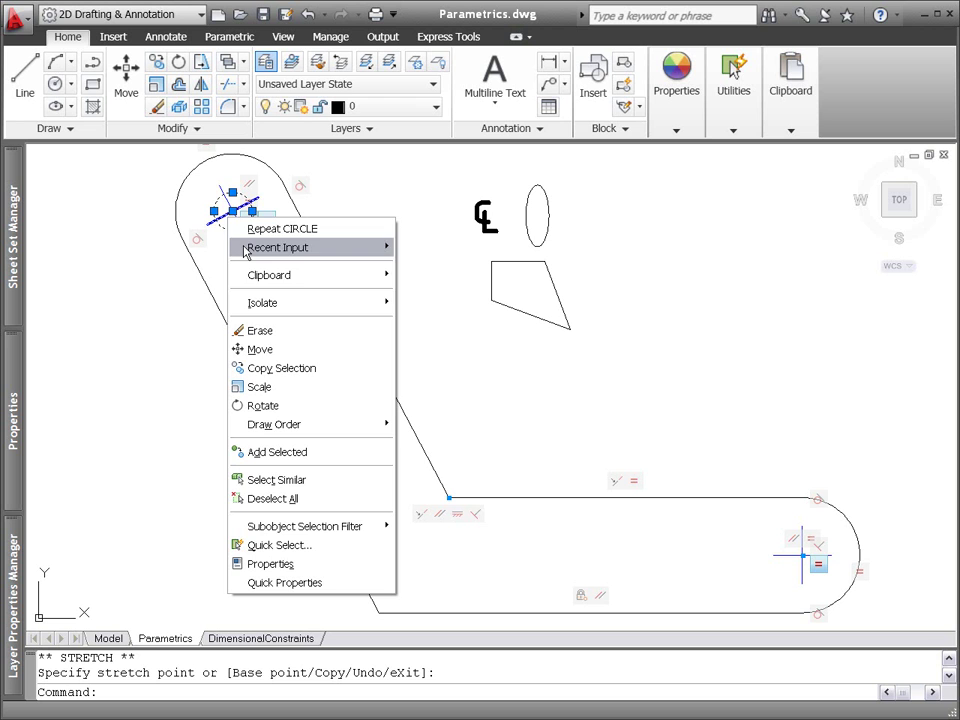
{"action": "left_click", "coordinate": [274, 368]}
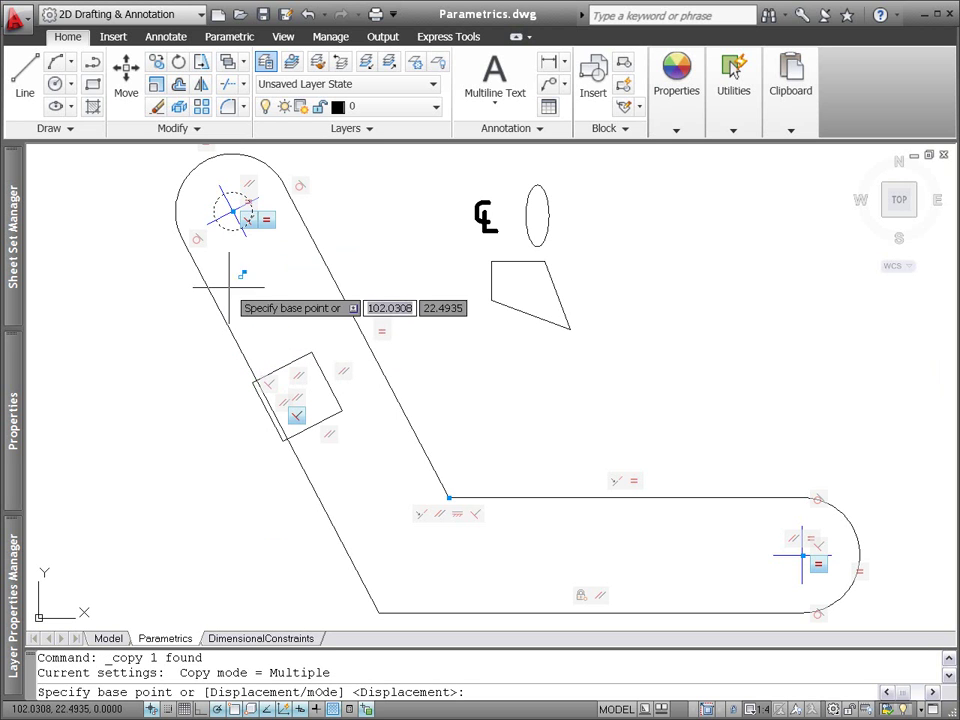
{"action": "left_click", "coordinate": [233, 211]}
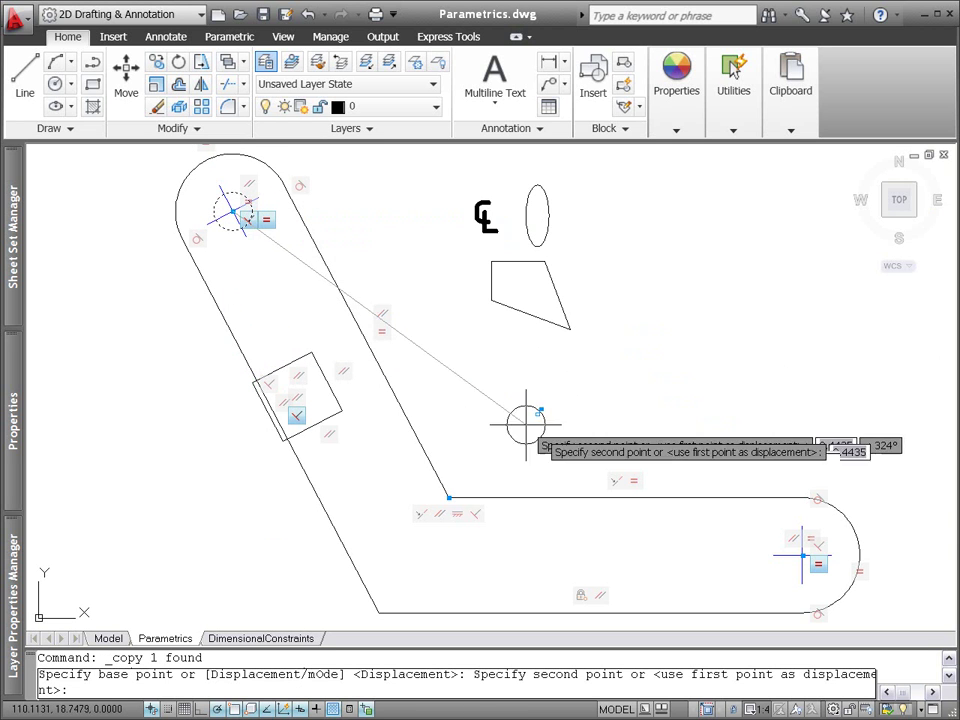
{"action": "left_click", "coordinate": [852, 521]}
{"action": "key", "text": "Return"}
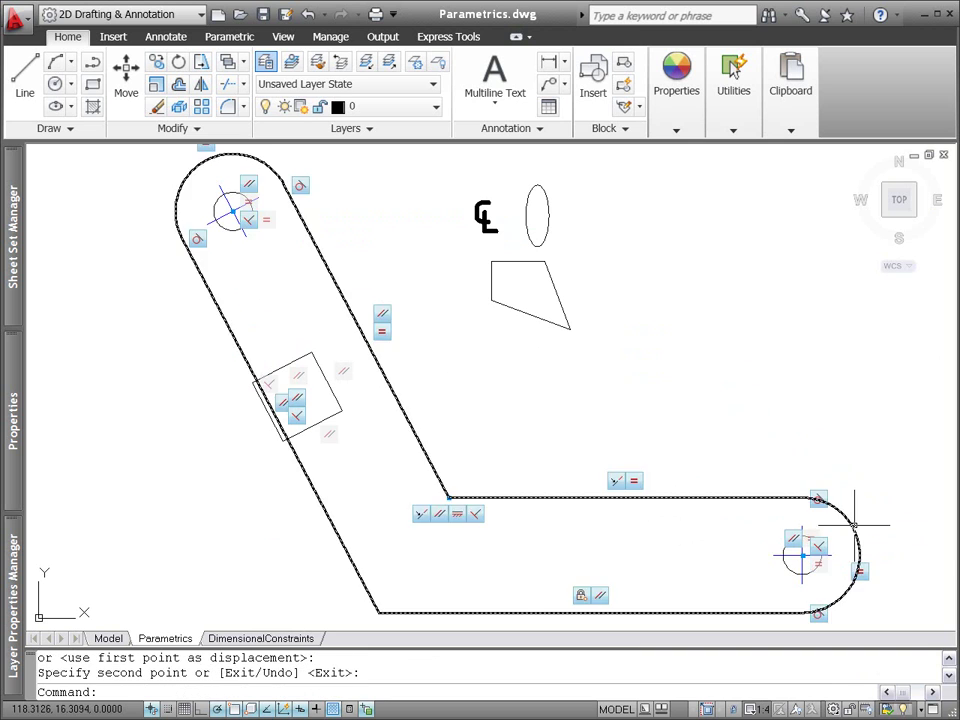
Step: Stretch the horizontal leg's circle by its centre to the left and slightly up, so the constrained arm shortens with it
{"action": "left_click", "coordinate": [786, 558]}
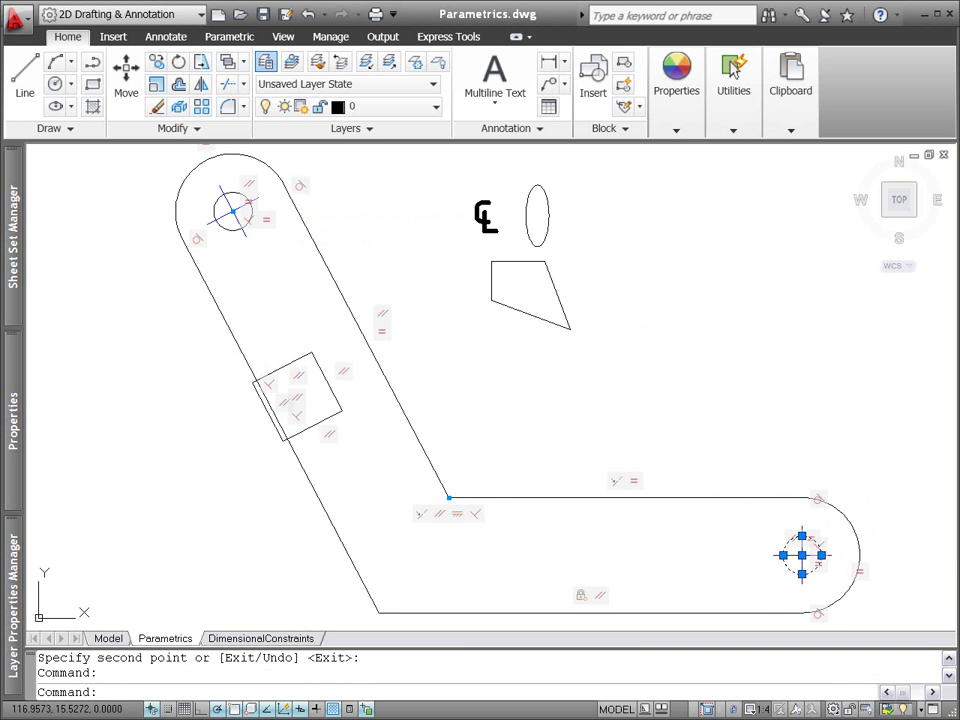
{"action": "left_click", "coordinate": [802, 555]}
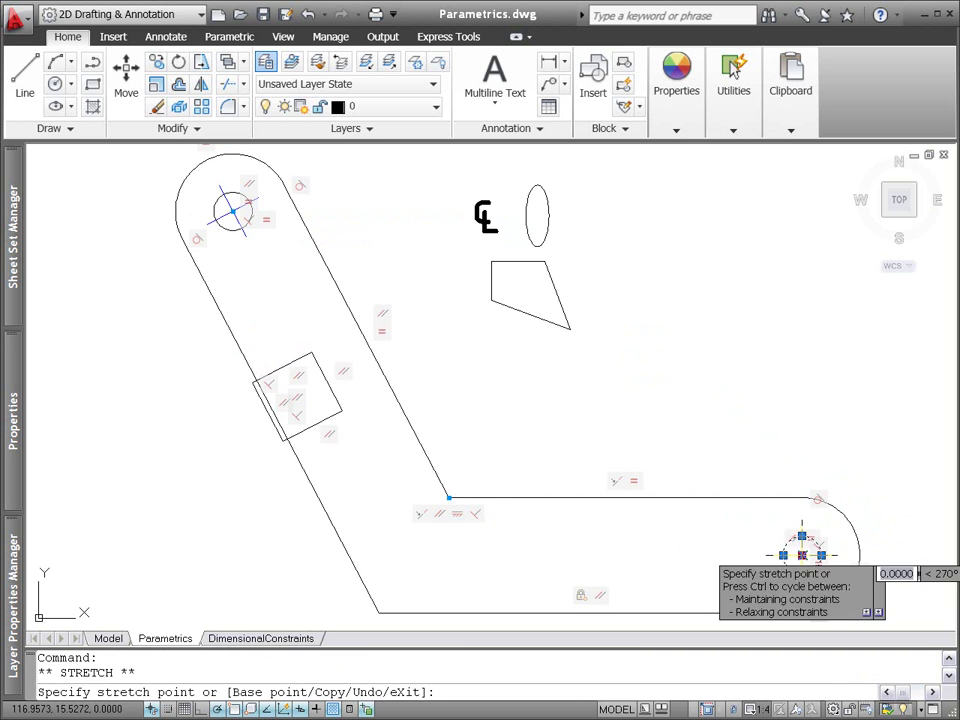
{"action": "left_click", "coordinate": [636, 545]}
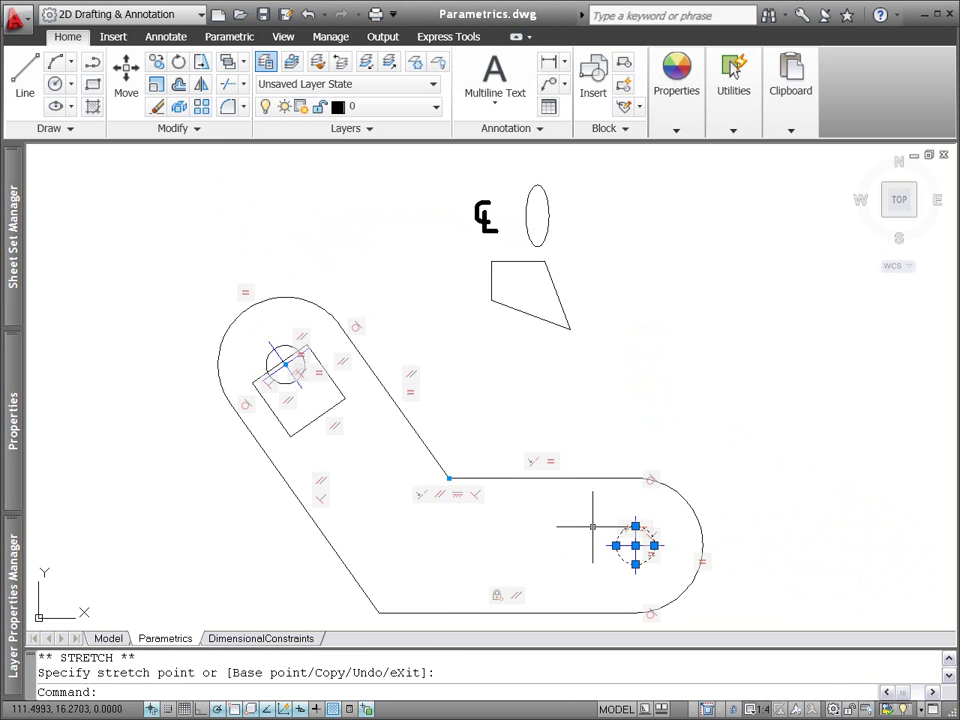
{"action": "key", "text": "Escape"}
Step: Move the rectangle from the midpoint of its upper side to the nearest point on the upper circle's centre mark line running along the leg
{"action": "left_click", "coordinate": [336, 403]}
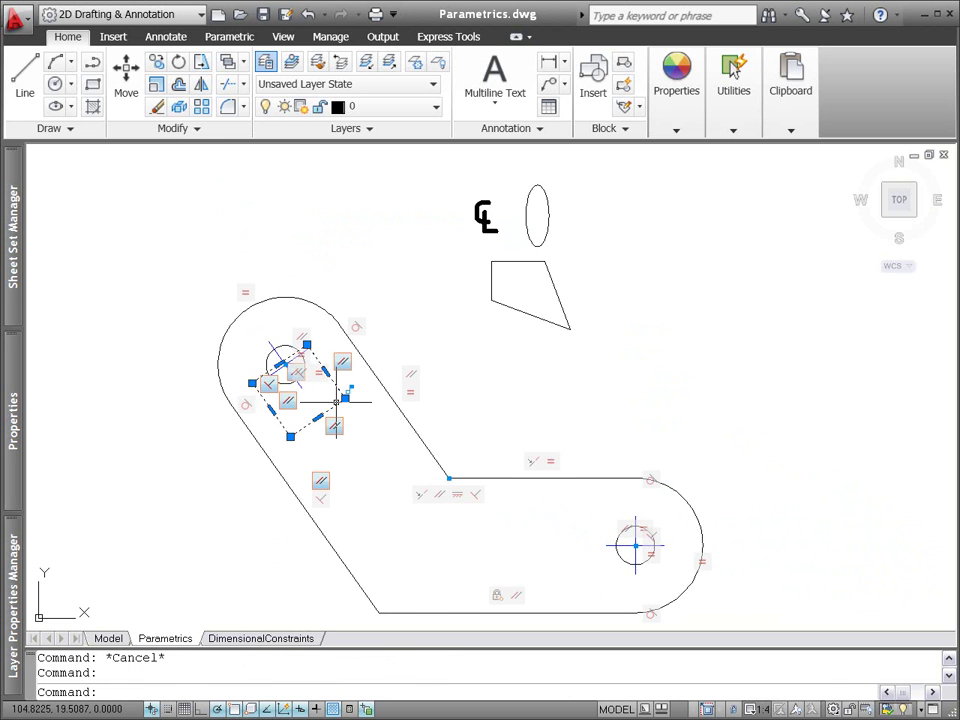
{"action": "right_click", "coordinate": [336, 403]}
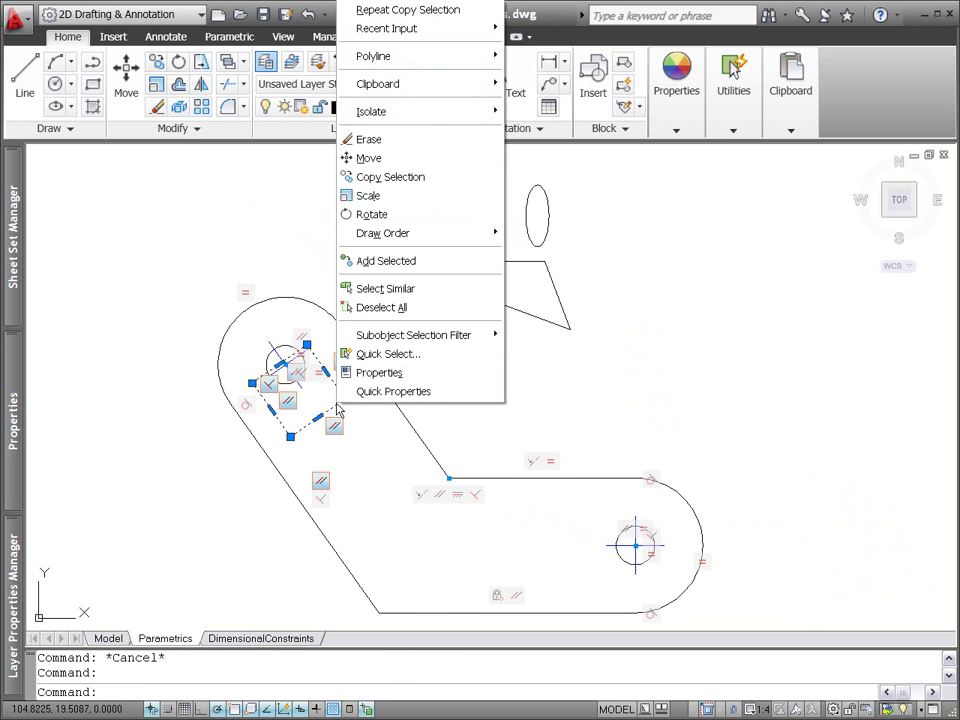
{"action": "left_click", "coordinate": [390, 157]}
{"action": "right_click", "coordinate": [383, 186], "text": "shift"}
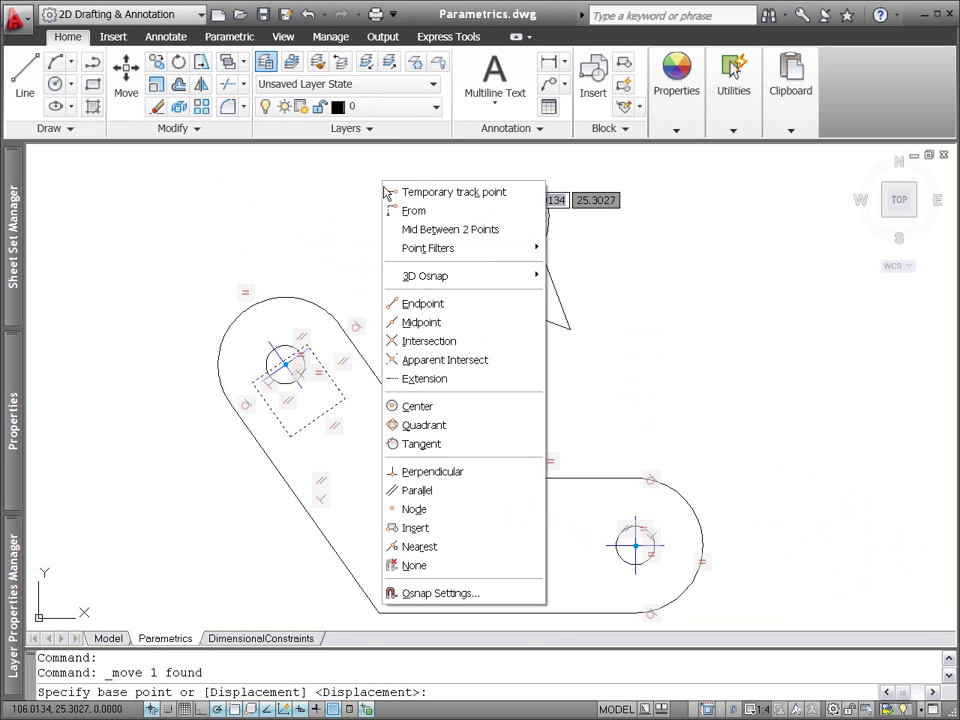
{"action": "left_click", "coordinate": [430, 322]}
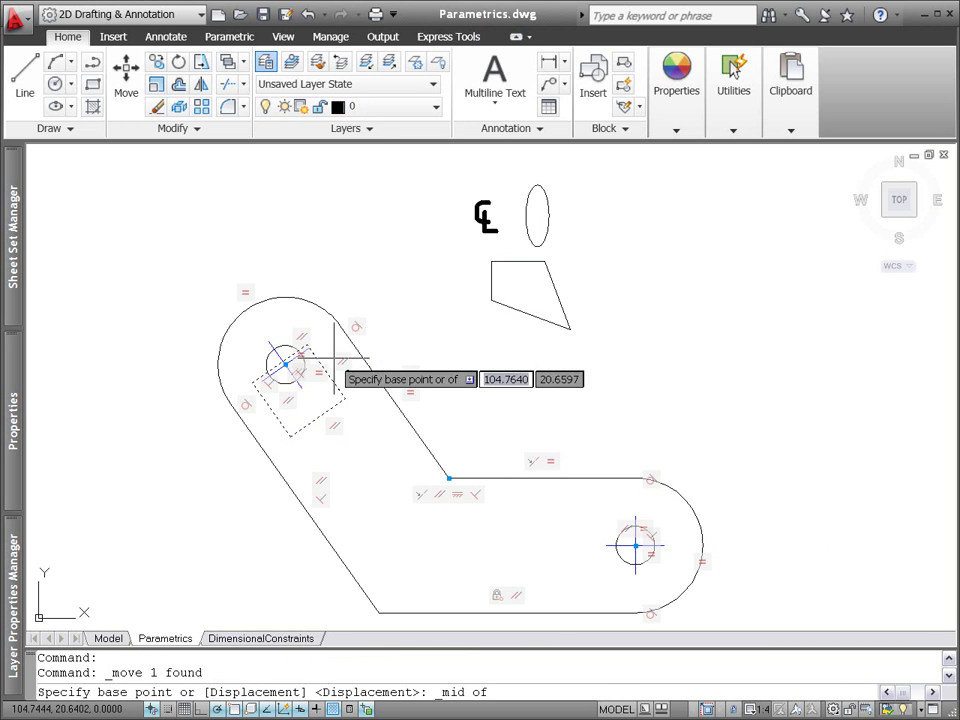
{"action": "scroll", "coordinate": [334, 357], "scroll_direction": "up", "scroll_amount": 4}
{"action": "left_click", "coordinate": [185, 392]}
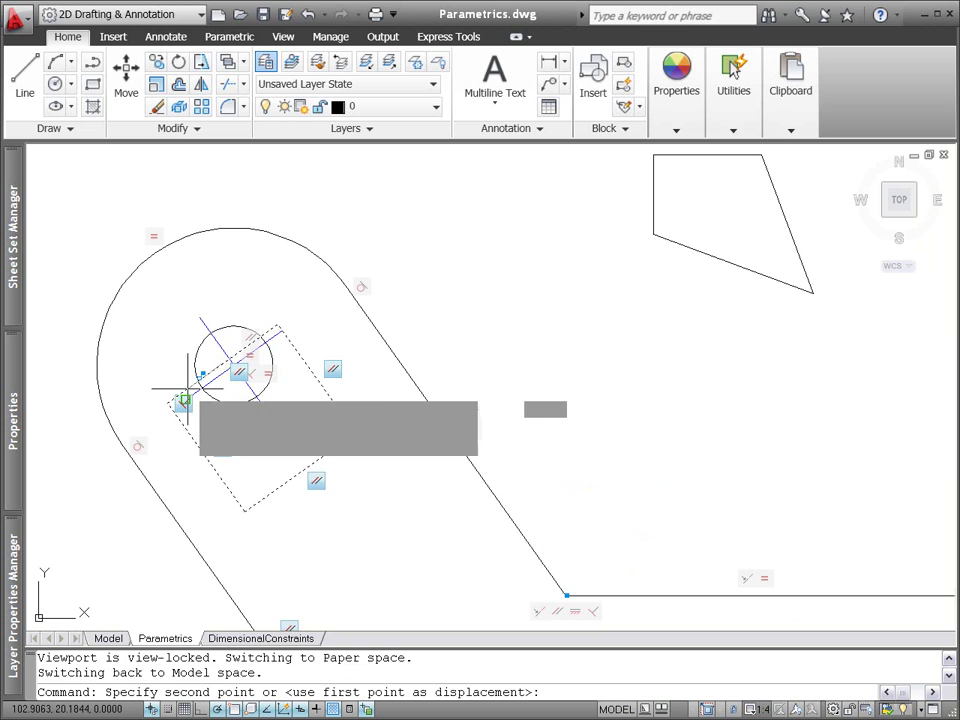
{"action": "right_click", "coordinate": [226, 414], "text": "shift"}
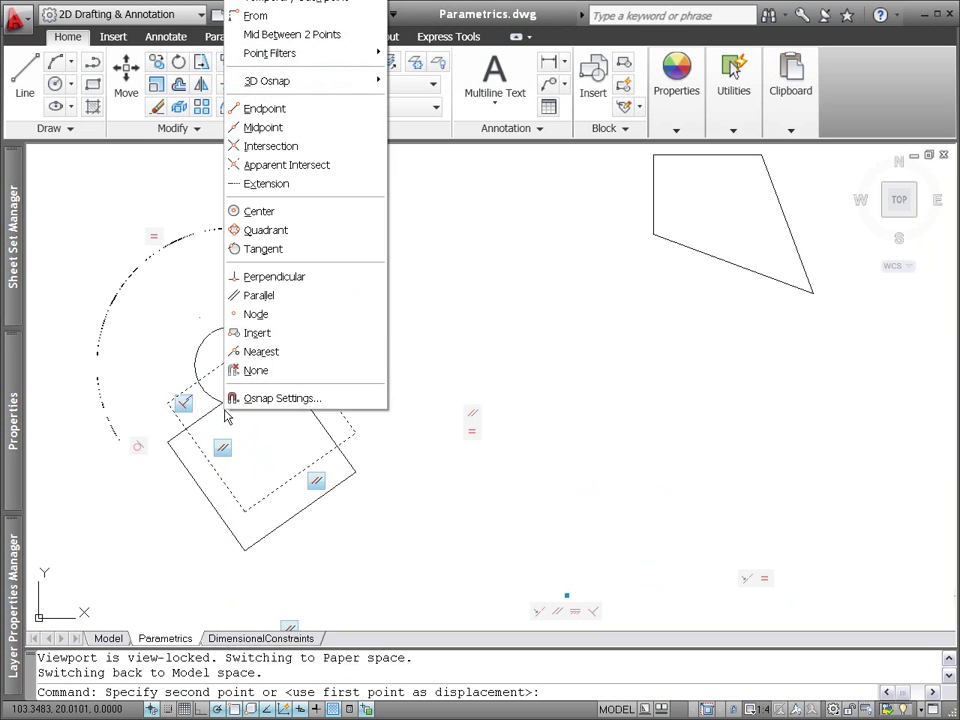
{"action": "left_click", "coordinate": [258, 351]}
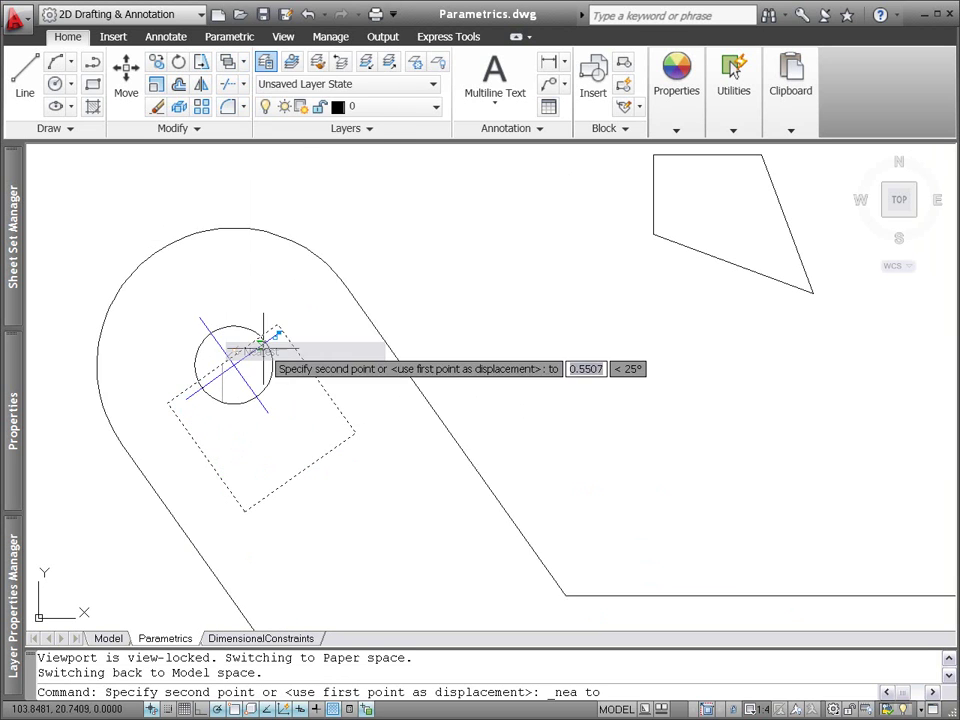
{"action": "left_click", "coordinate": [261, 408]}
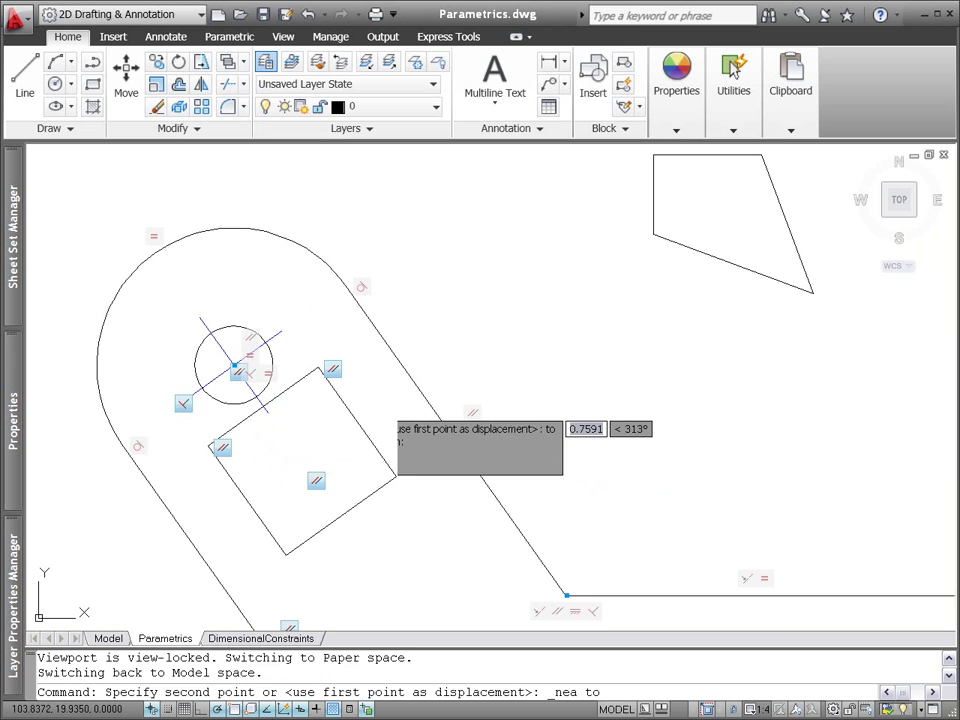
Step: Move the rectangle further down the sloped leg, away from the upper circle and towards the arm's bend
{"action": "left_click", "coordinate": [252, 415]}
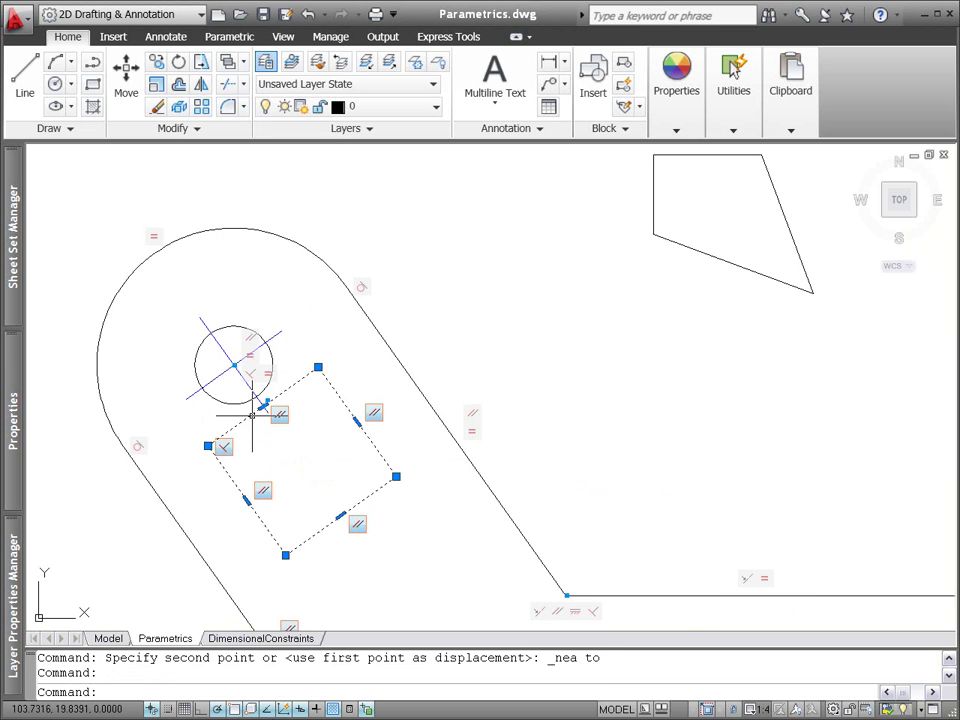
{"action": "scroll", "coordinate": [252, 415], "scroll_direction": "down", "scroll_amount": 5}
{"action": "right_click", "coordinate": [318, 395]}
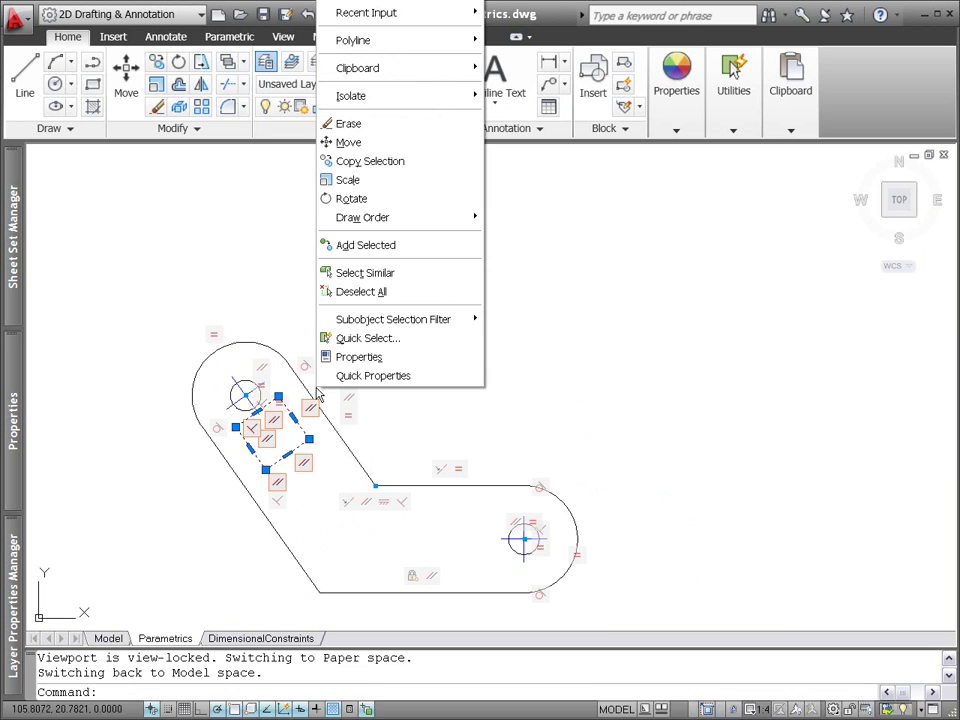
{"action": "left_click", "coordinate": [375, 142]}
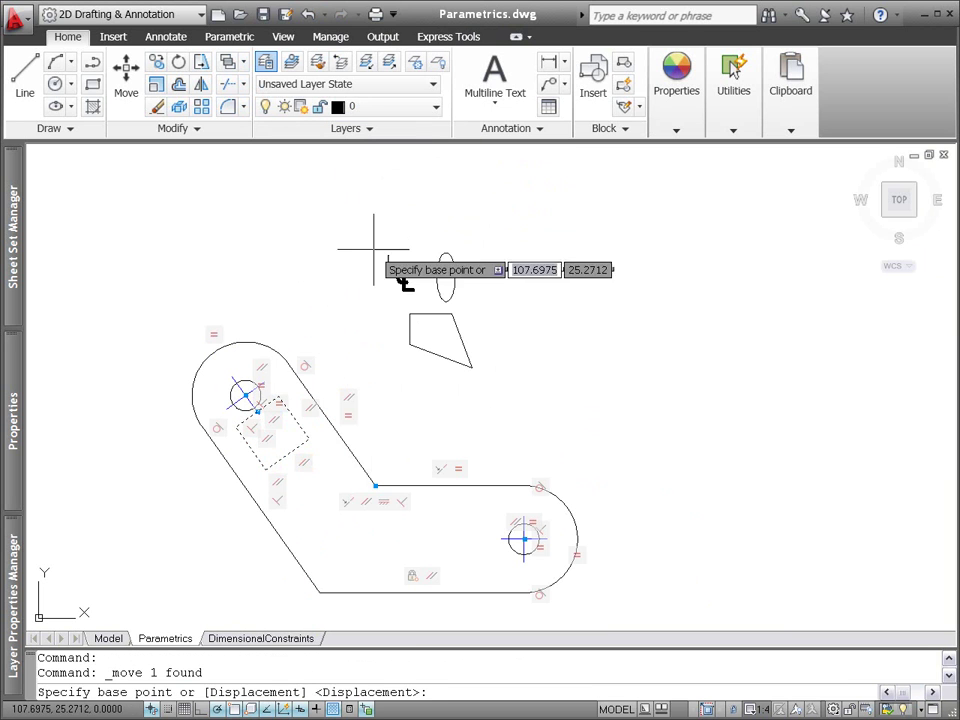
{"action": "left_click", "coordinate": [369, 355]}
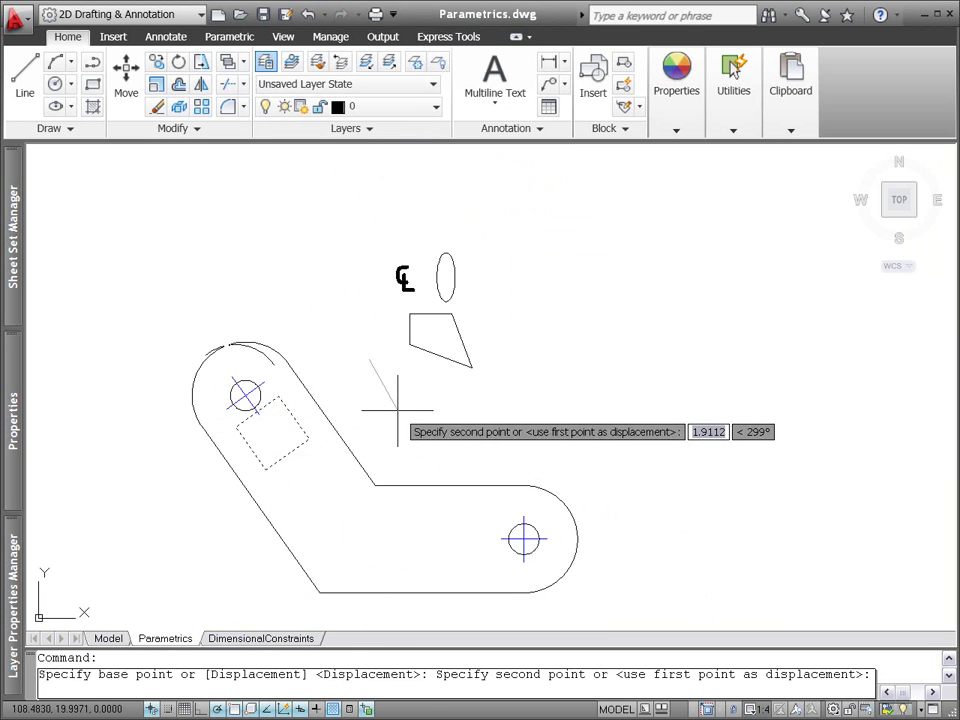
{"action": "key", "text": "Escape"}
Step: Fillet the two corners at the rectangle's lower end with a radius of 0.2
{"action": "scroll", "coordinate": [280, 450], "scroll_direction": "up", "scroll_amount": 5}
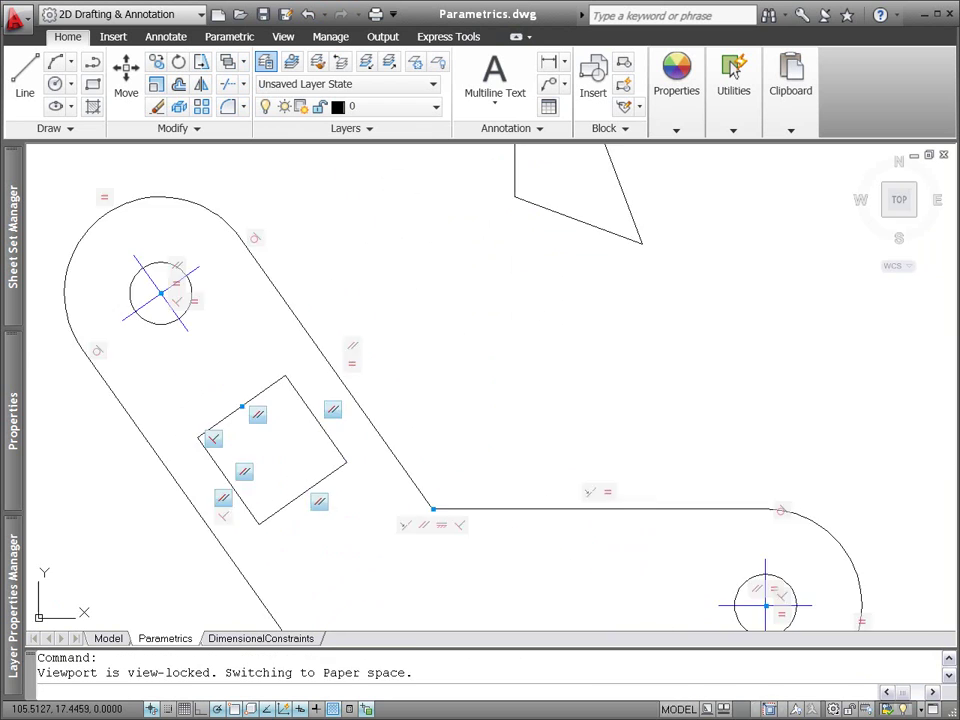
{"action": "left_click", "coordinate": [228, 106]}
{"action": "type", "text": "r"}
{"action": "key", "text": "Return"}
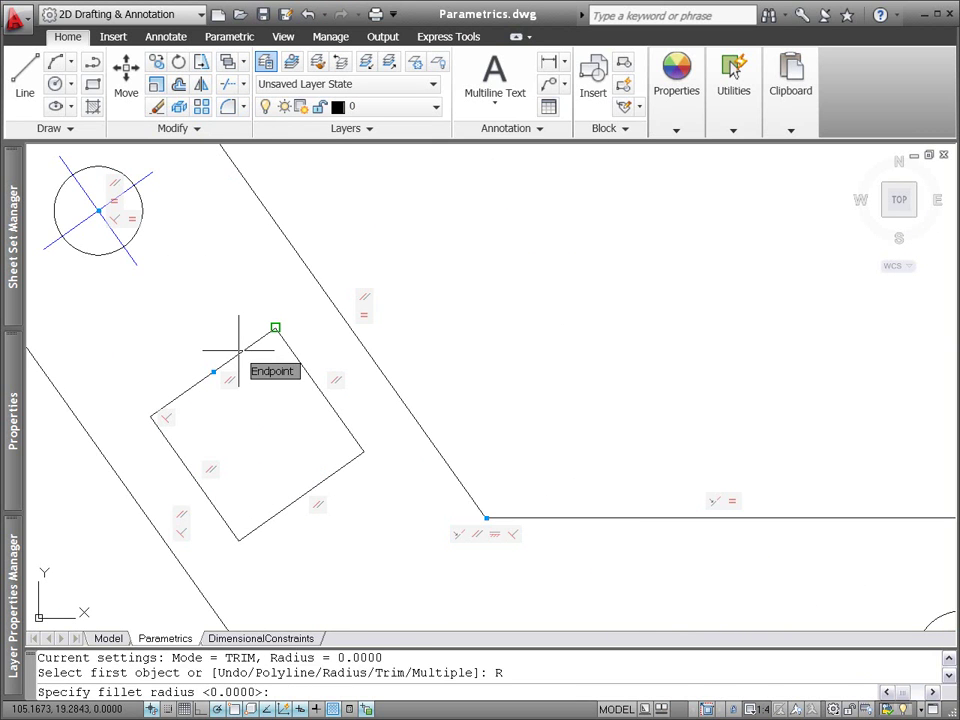
{"action": "type", "text": ".2"}
{"action": "key", "text": "Return"}
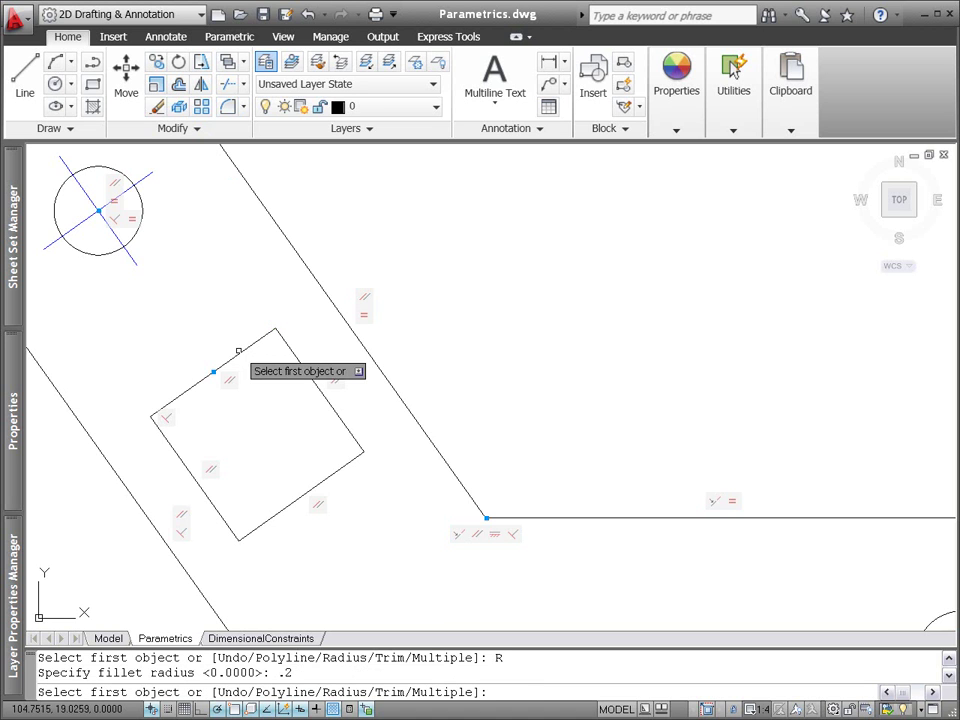
{"action": "left_click", "coordinate": [330, 410]}
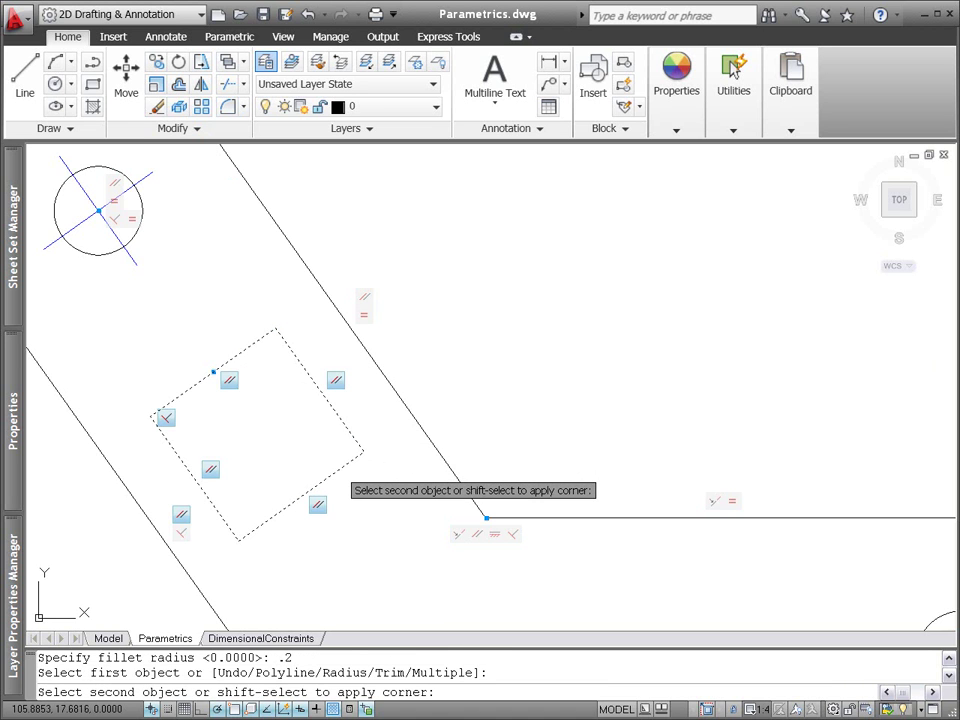
{"action": "left_click", "coordinate": [337, 467]}
{"action": "key", "text": "Return"}
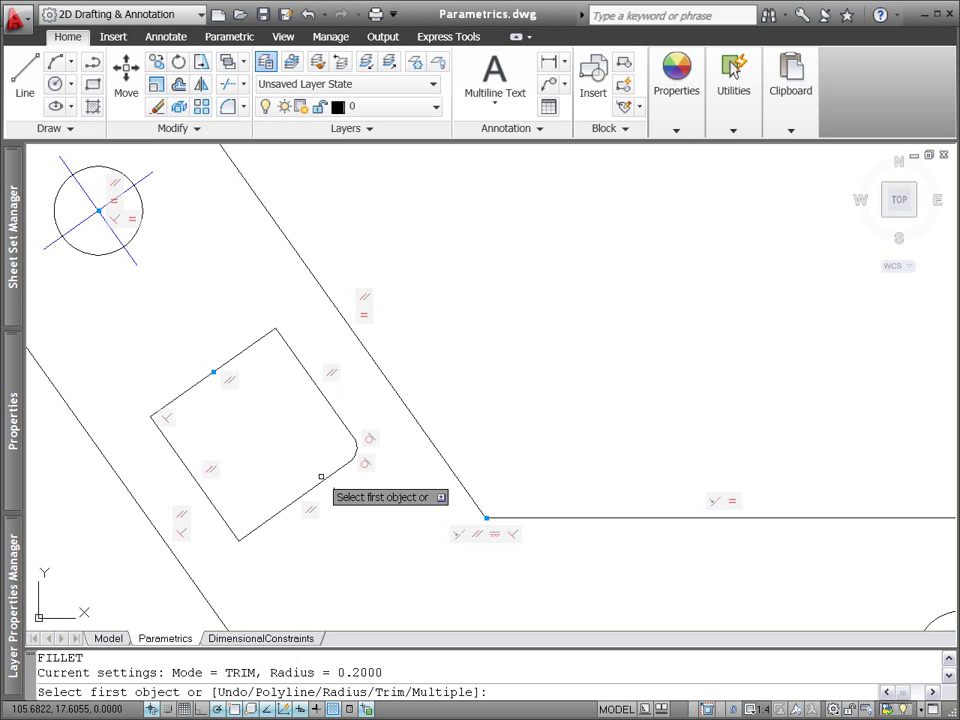
{"action": "left_click", "coordinate": [318, 483]}
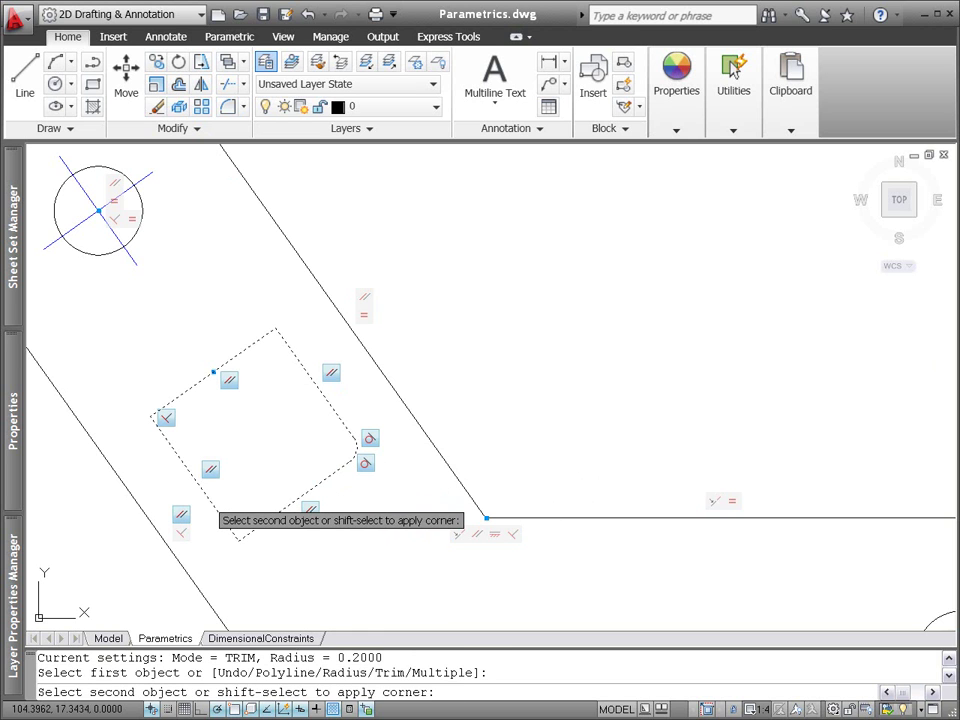
{"action": "left_click", "coordinate": [207, 500]}
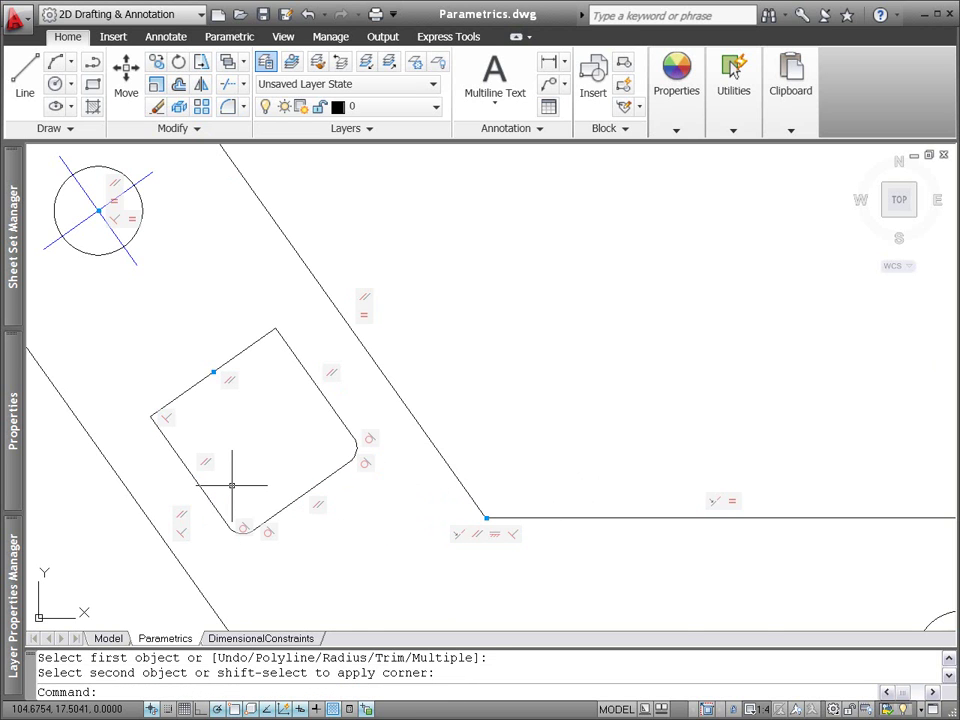
Step: Apply a collinear constraint between the horizontal centre mark line of the horizontal leg's circle and the ellipse
{"action": "scroll", "coordinate": [231, 486], "scroll_direction": "down", "scroll_amount": 2}
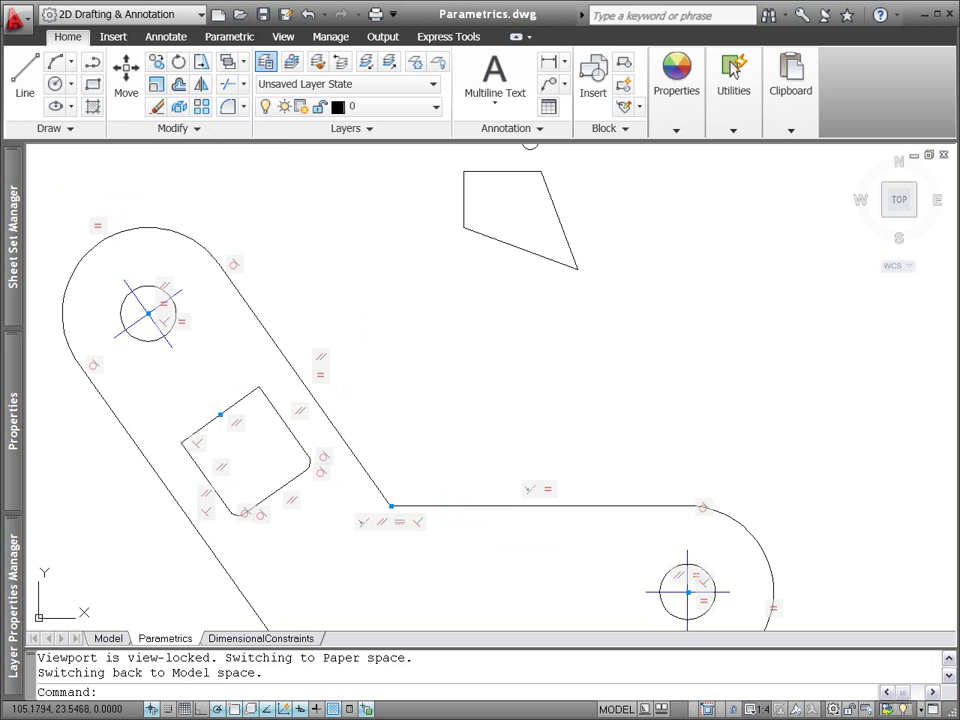
{"action": "left_click", "coordinate": [232, 36]}
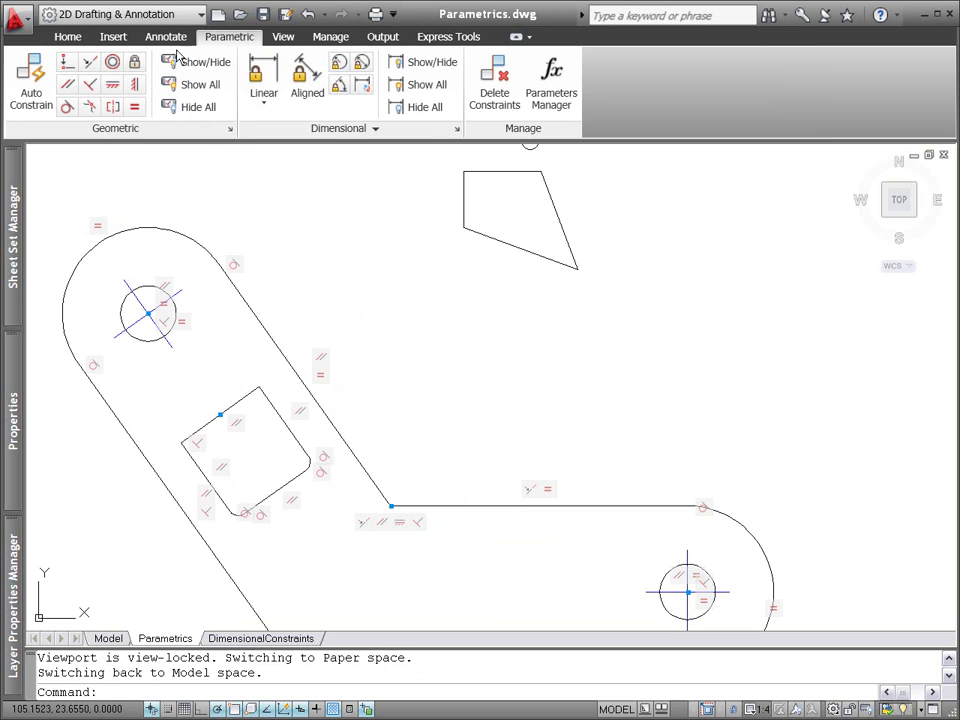
{"action": "left_click", "coordinate": [98, 64]}
{"action": "scroll", "coordinate": [206, 305], "scroll_direction": "down", "scroll_amount": 2}
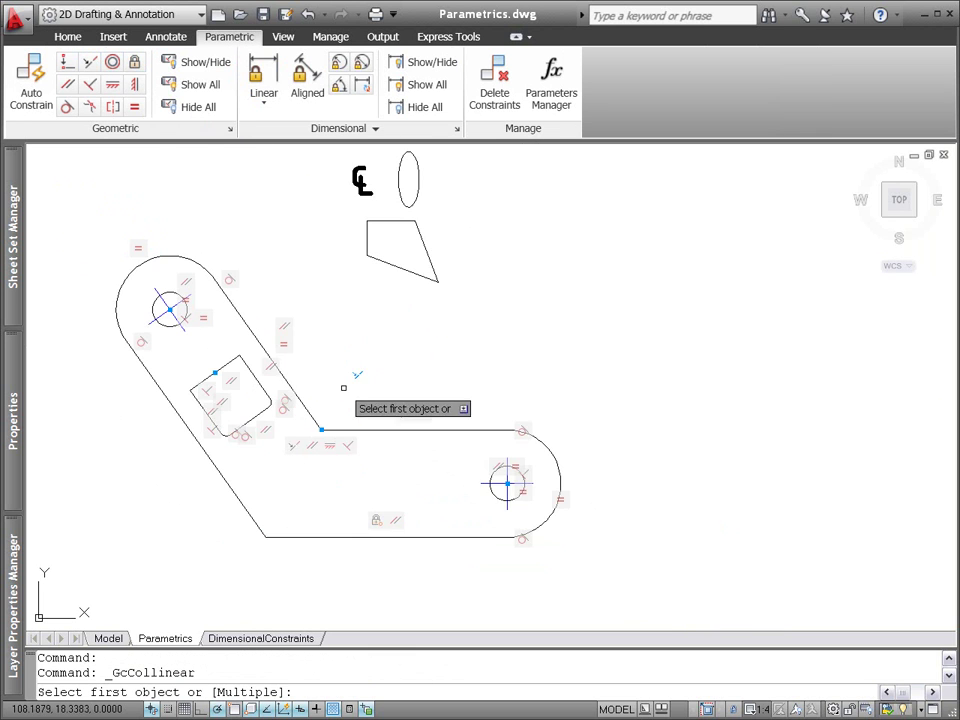
{"action": "left_click", "coordinate": [507, 483]}
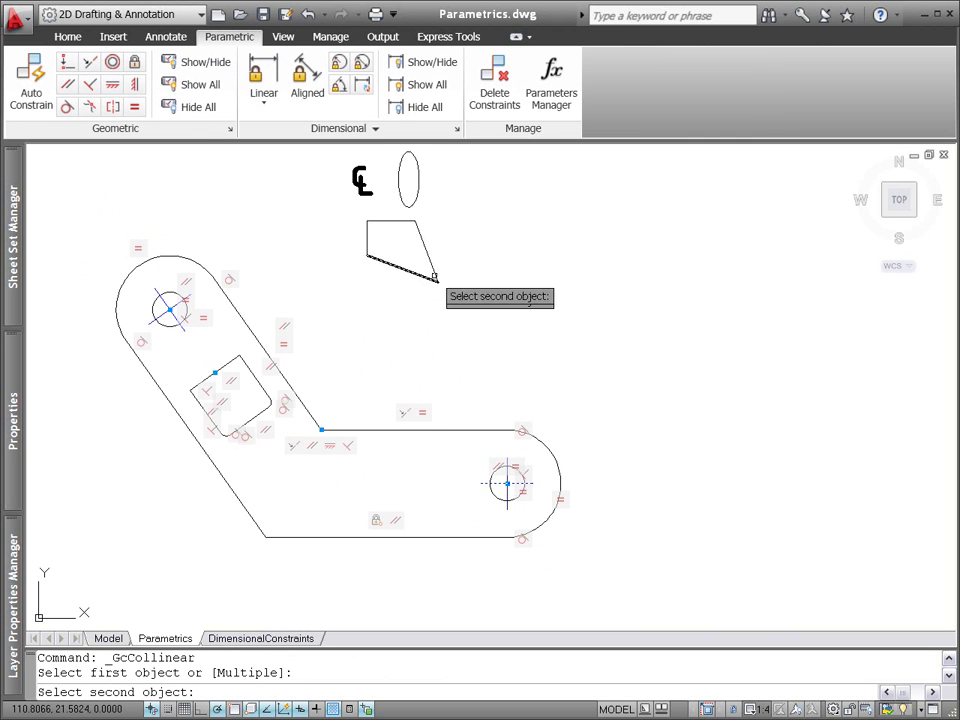
{"action": "left_click", "coordinate": [410, 200]}
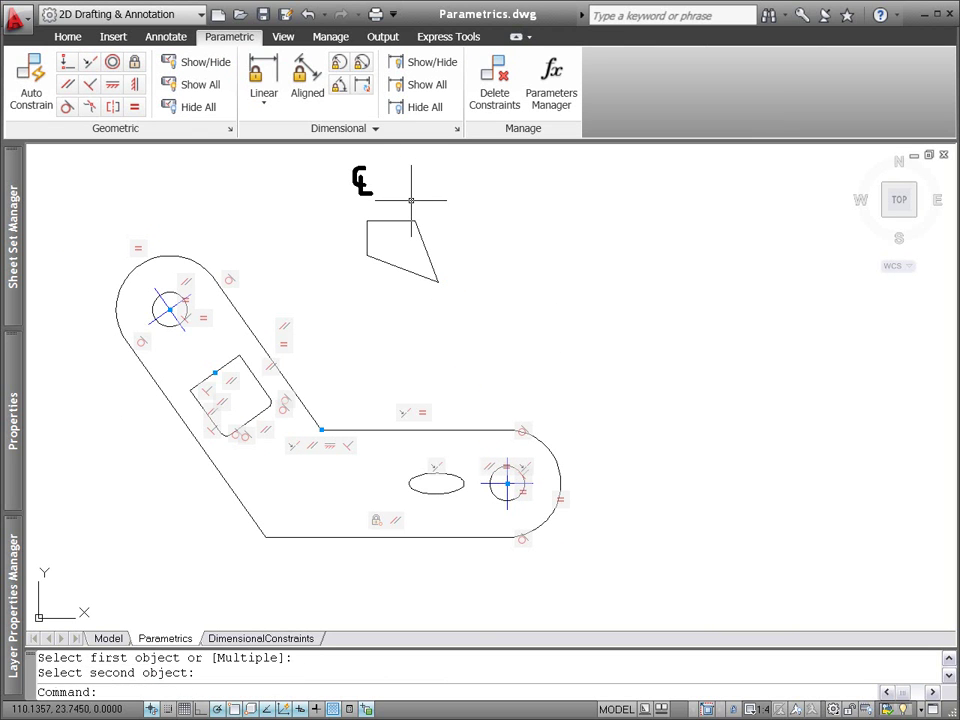
Step: Make the centreline symbol text collinear with the upper circle's centre mark line that runs along the sloped leg
{"action": "right_click", "coordinate": [411, 200]}
{"action": "left_click", "coordinate": [422, 211]}
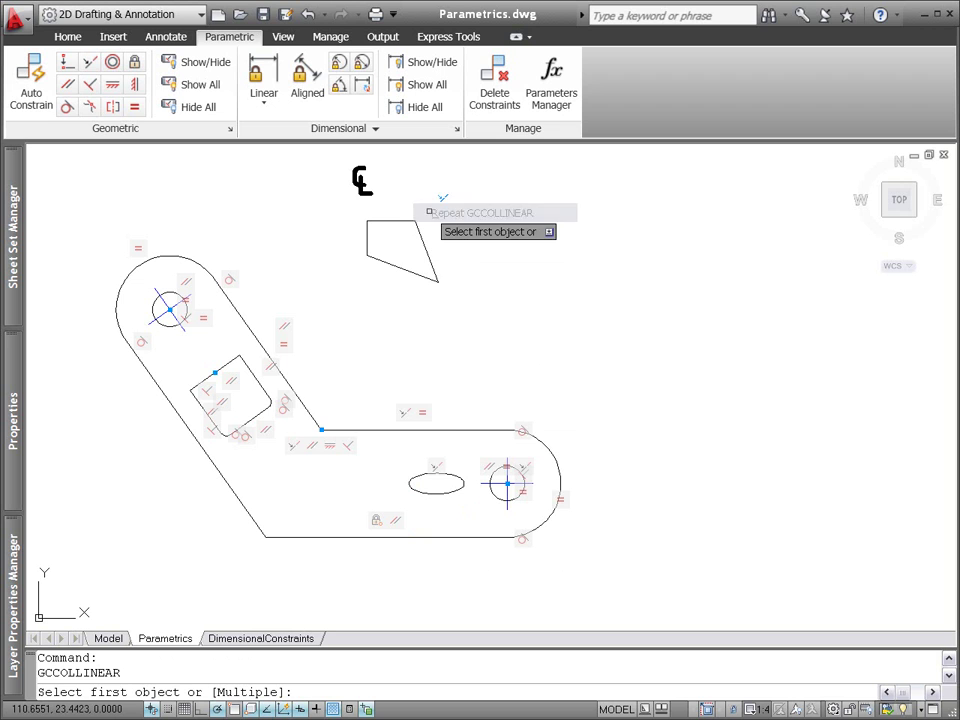
{"action": "left_click", "coordinate": [184, 326]}
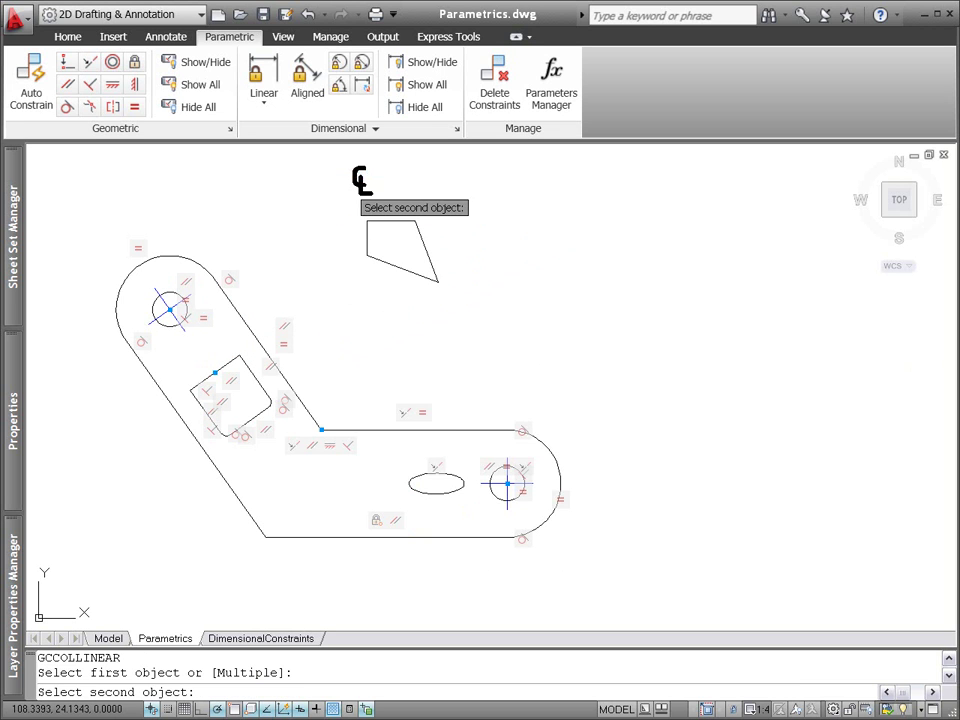
{"action": "left_click", "coordinate": [360, 183]}
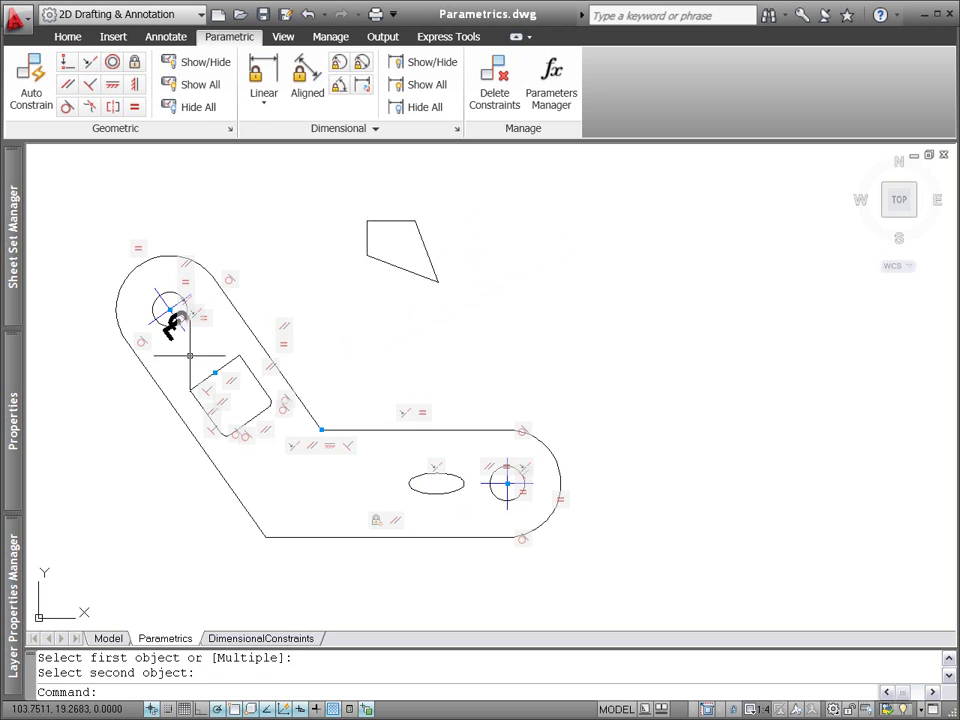
Step: Add a linear dimensional constraint to the horizontal leg's lower edge, placed below it, and set its value to 8
{"action": "scroll", "coordinate": [244, 462], "scroll_direction": "up", "scroll_amount": 3}
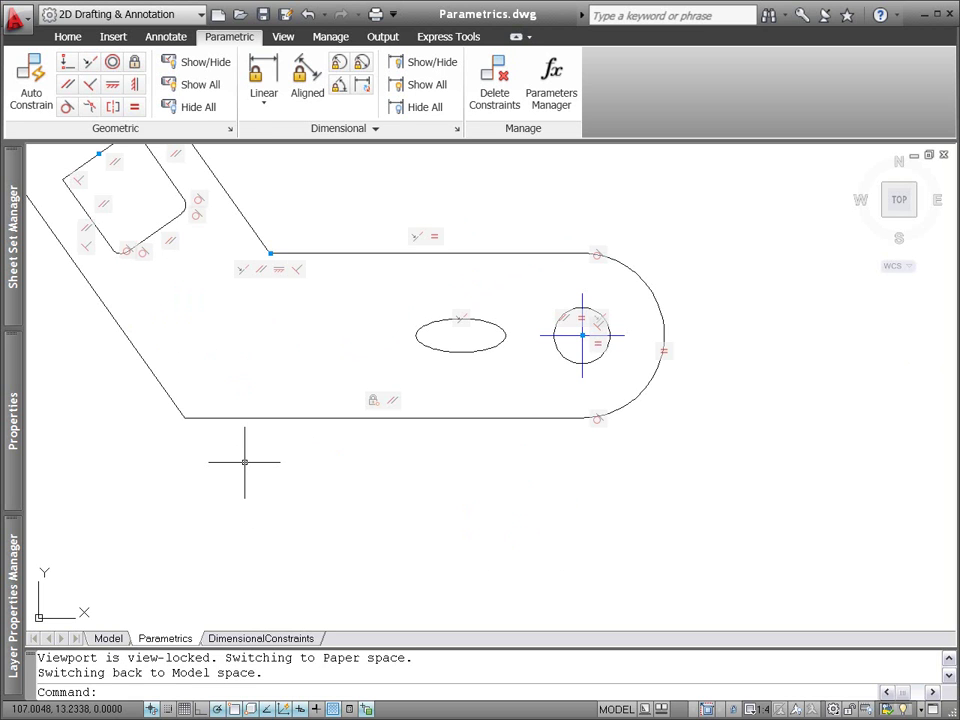
{"action": "left_click", "coordinate": [265, 88]}
{"action": "right_click", "coordinate": [233, 326]}
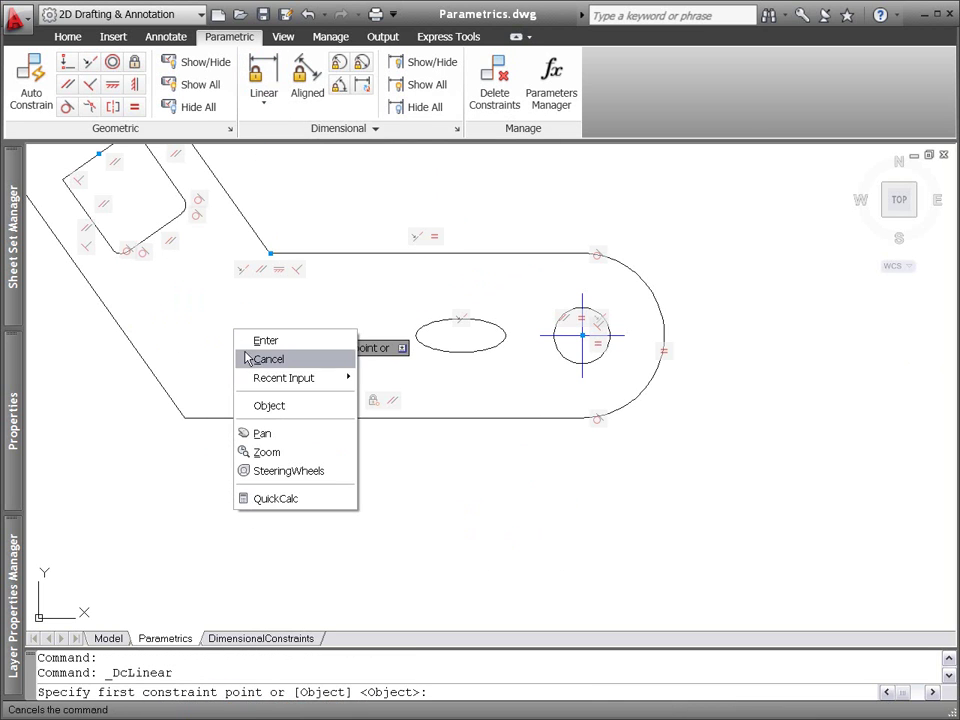
{"action": "left_click", "coordinate": [270, 403]}
{"action": "left_click", "coordinate": [264, 417]}
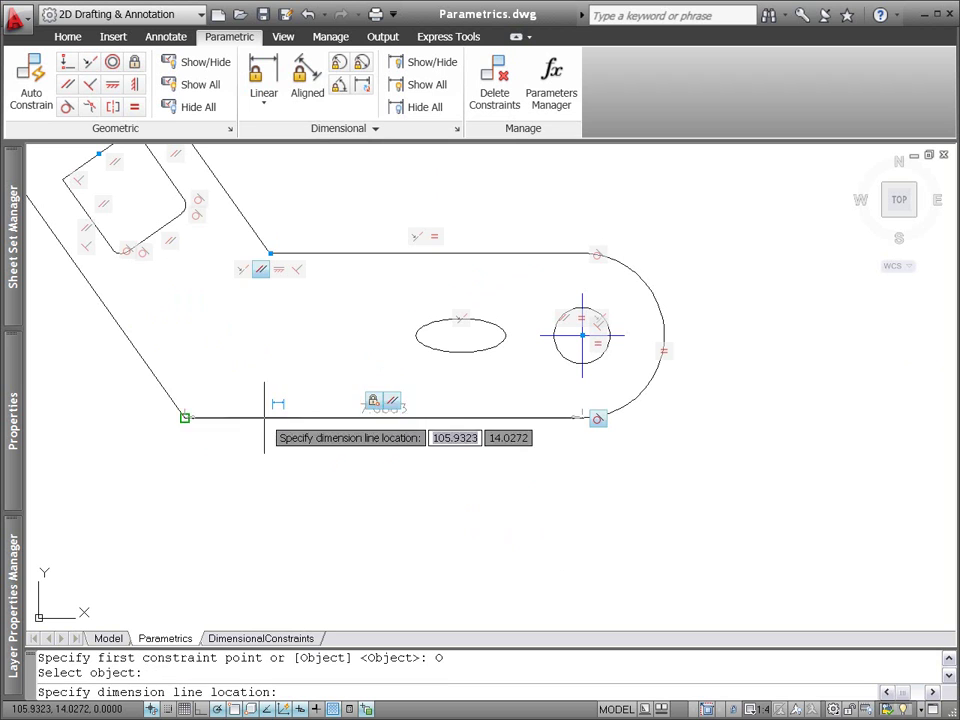
{"action": "left_click", "coordinate": [290, 520]}
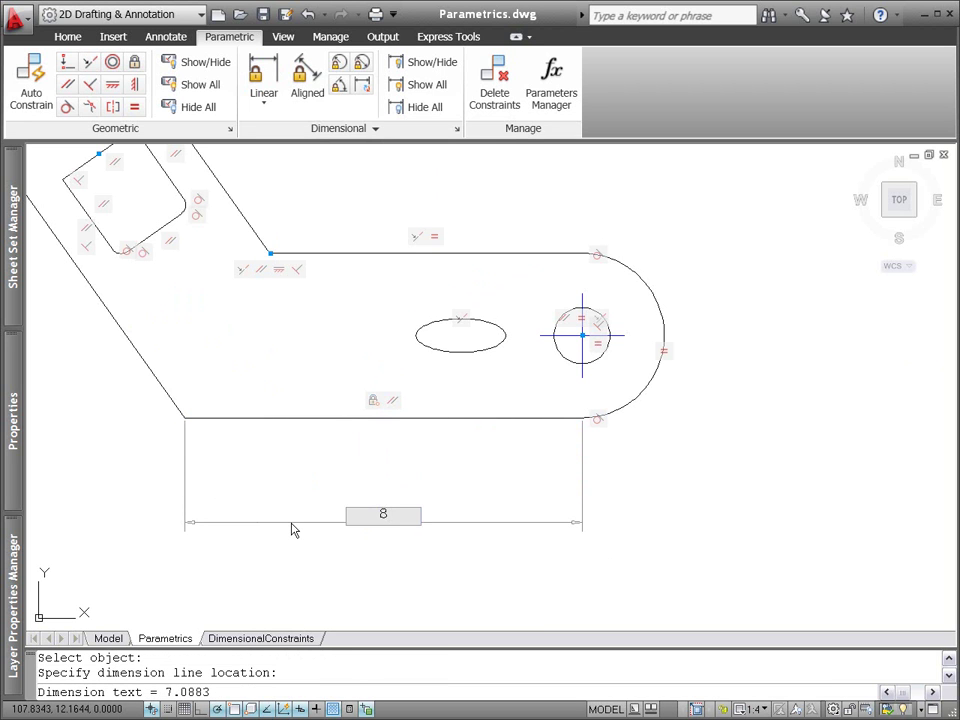
{"action": "type", "text": "8"}
{"action": "key", "text": "Return"}
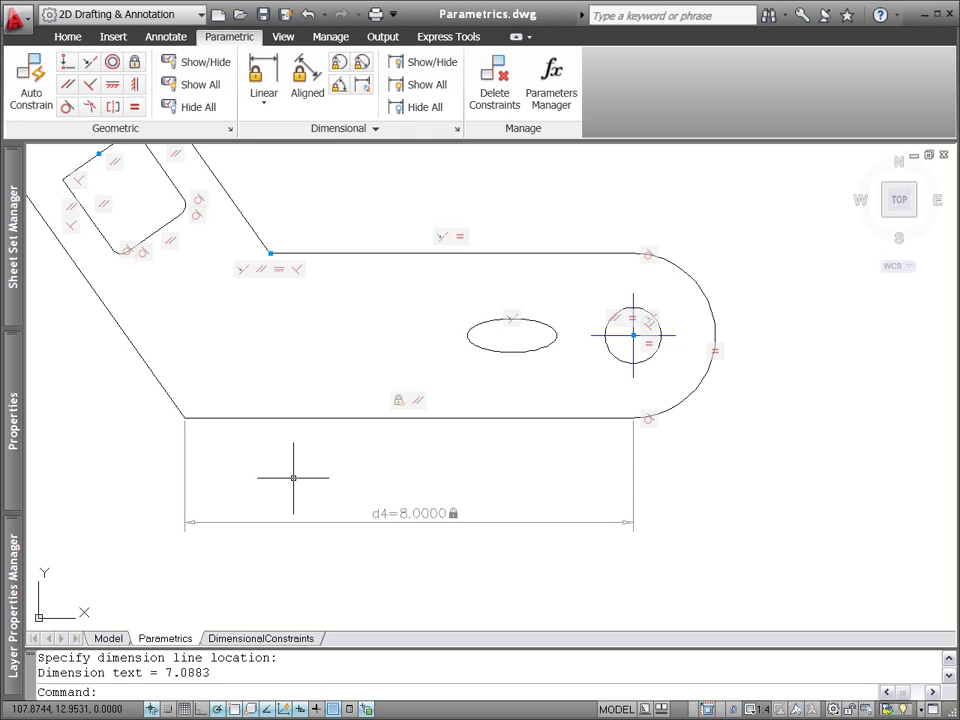
Step: Add a linear dimensional constraint from the ellipse's centre to the horizontal leg's circle centre, placed below the leg, with the expression d4/2
{"action": "right_click", "coordinate": [293, 478]}
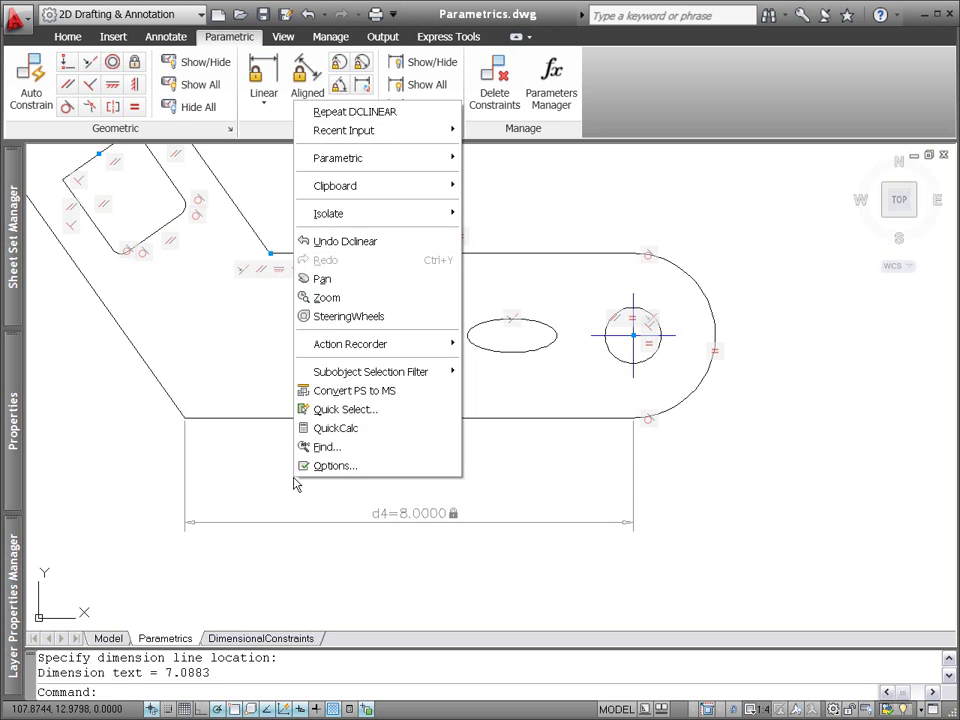
{"action": "left_click", "coordinate": [383, 114]}
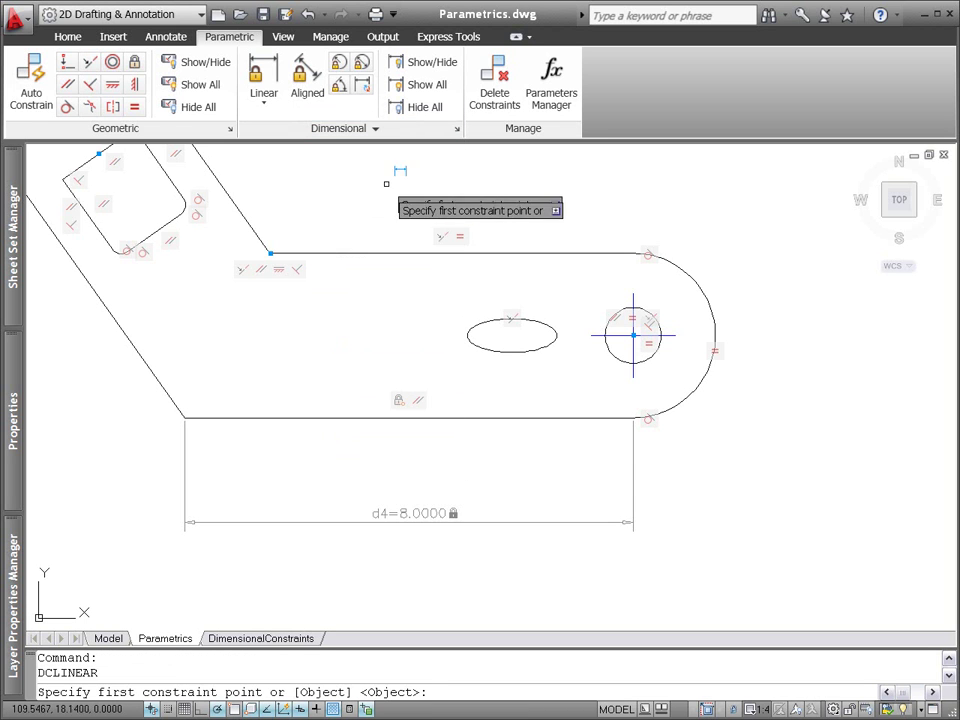
{"action": "left_click", "coordinate": [488, 322]}
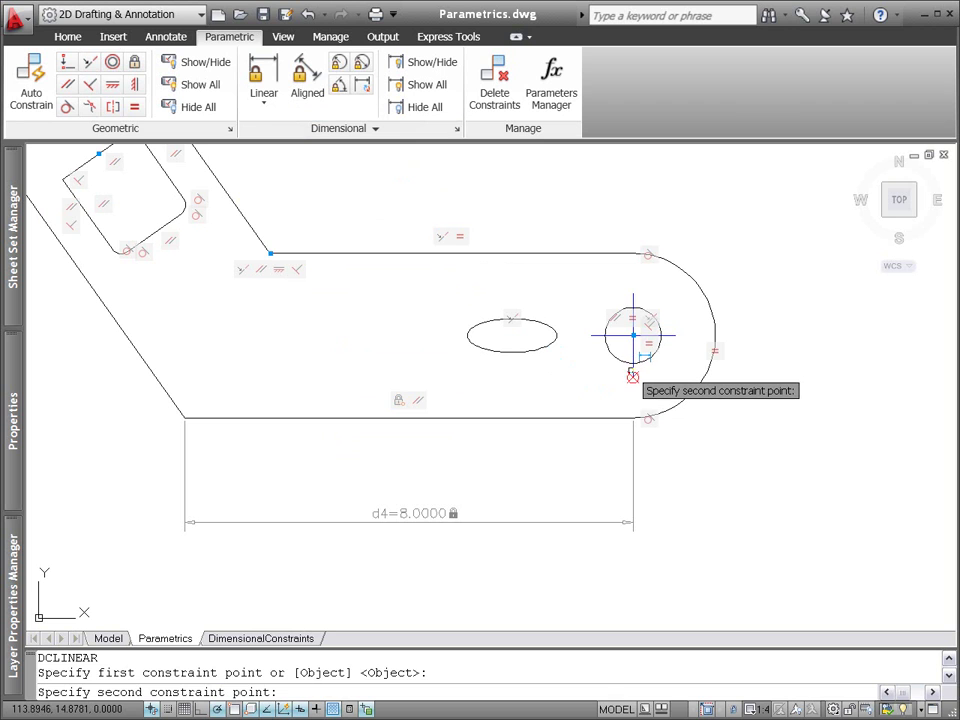
{"action": "left_click", "coordinate": [633, 337]}
{"action": "left_click", "coordinate": [576, 464]}
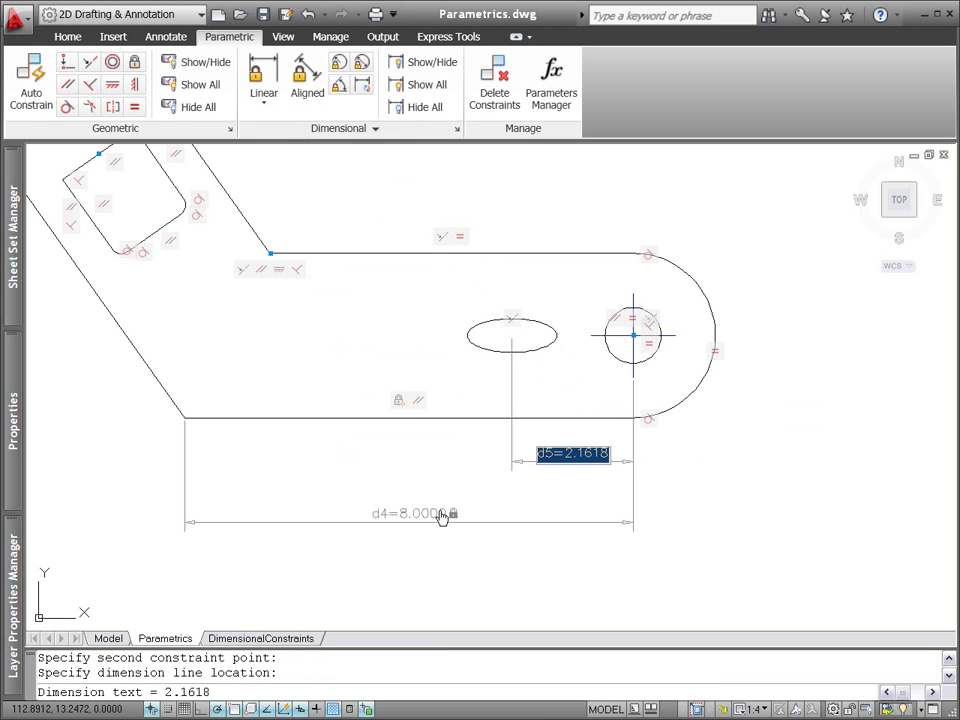
{"action": "type", "text": "d4/"}
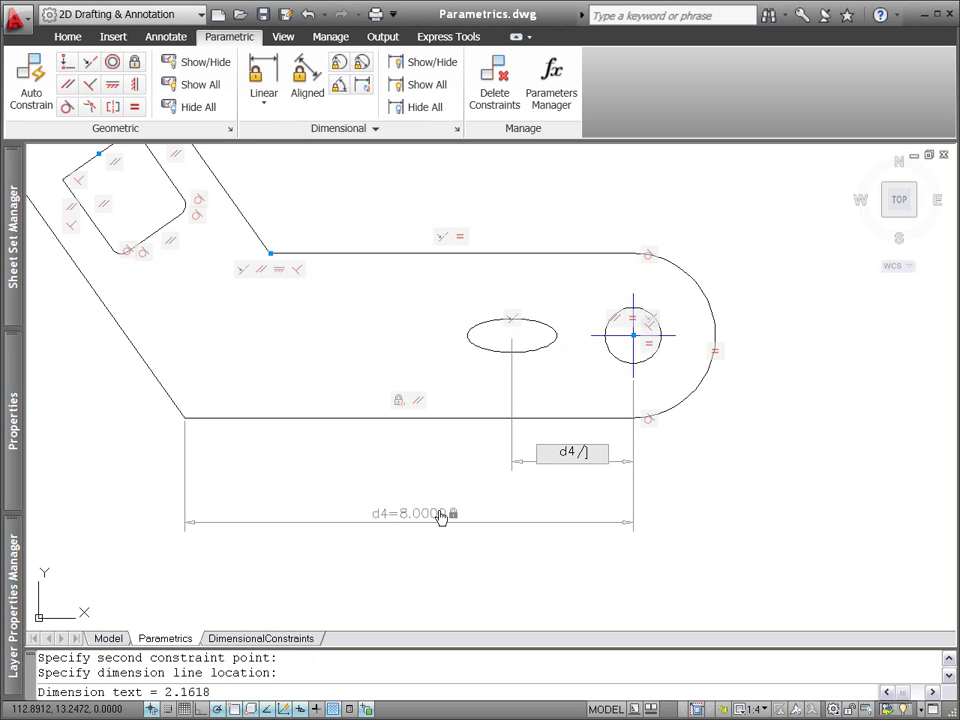
{"action": "type", "text": "2"}
{"action": "key", "text": "Return"}
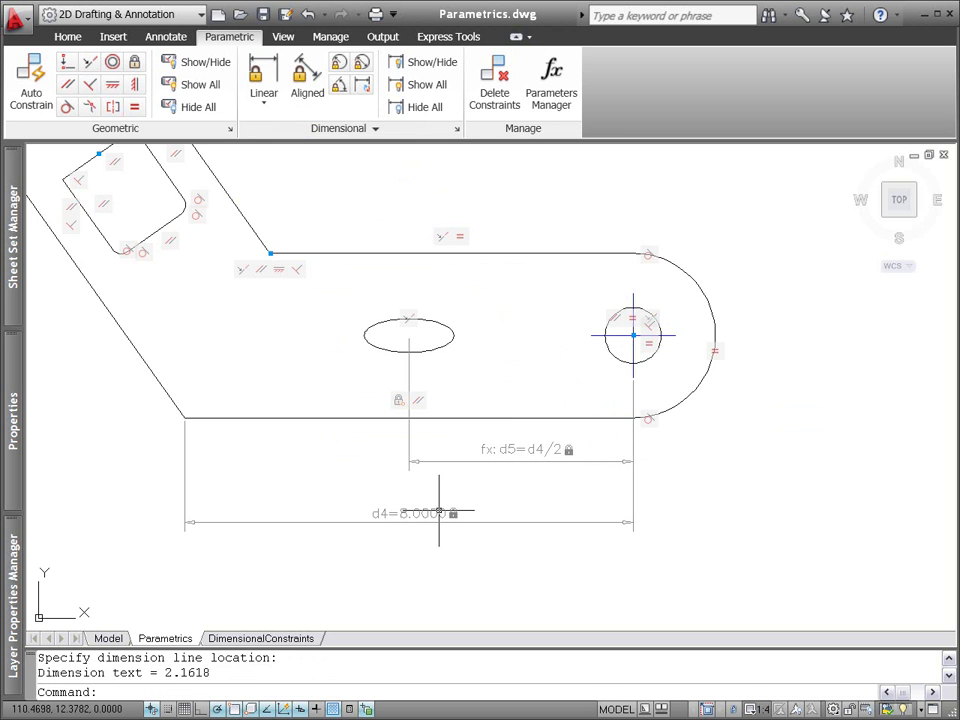
Step: In the DimensionalConstraints layout, show the dimensional constraints of the bicycle objects caught by a crossing window over the frame and wheels
{"action": "left_click", "coordinate": [304, 641]}
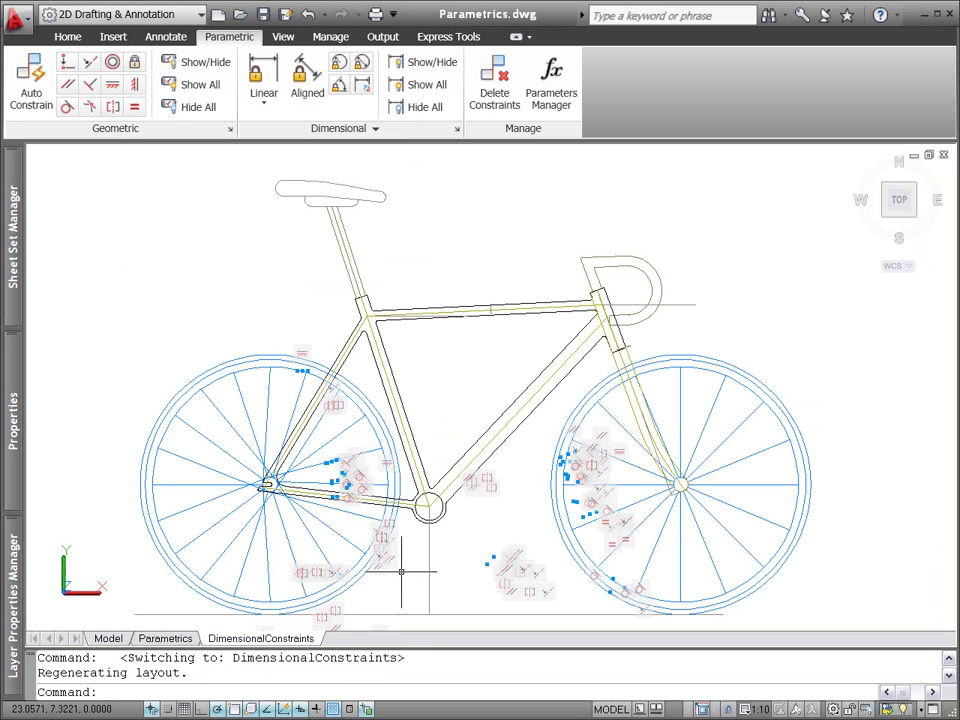
{"action": "left_click", "coordinate": [424, 64]}
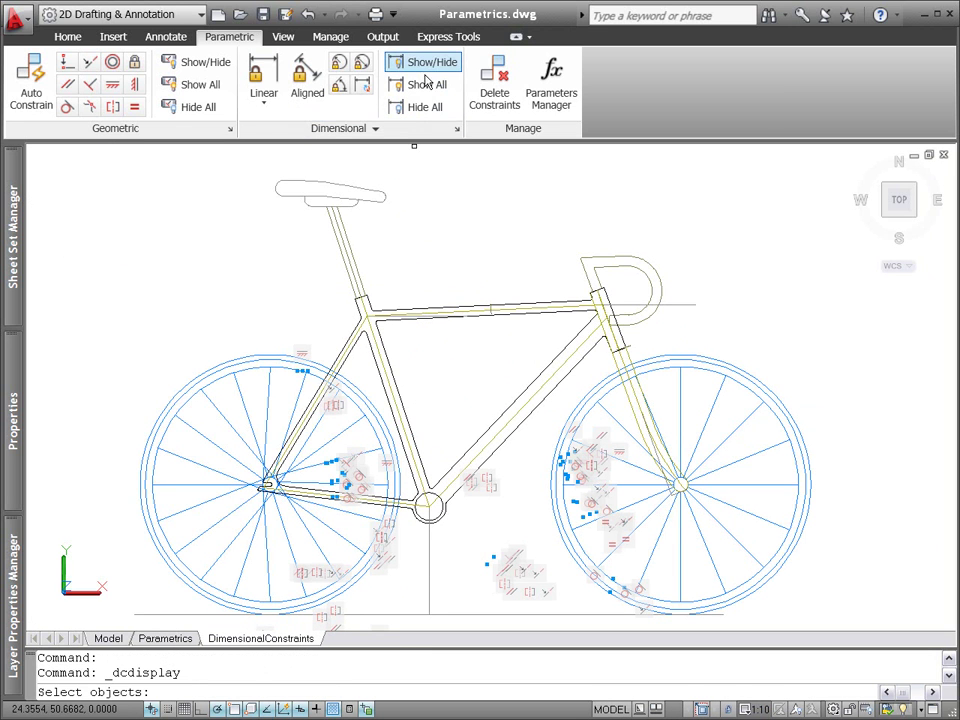
{"action": "left_click", "coordinate": [729, 236]}
{"action": "left_click", "coordinate": [337, 402]}
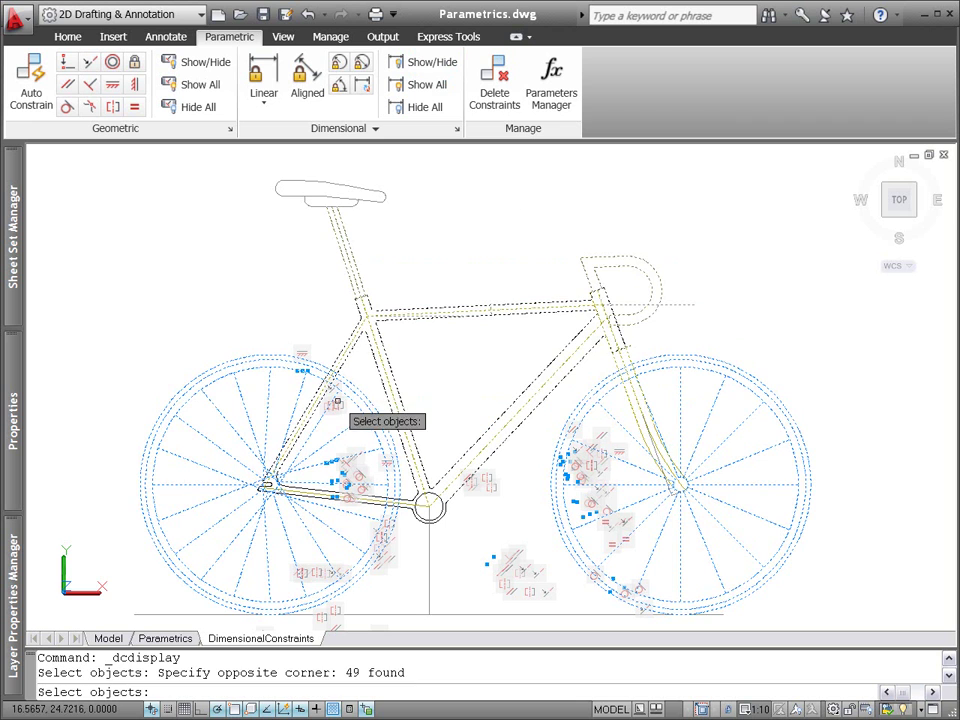
{"action": "key", "text": "Return"}
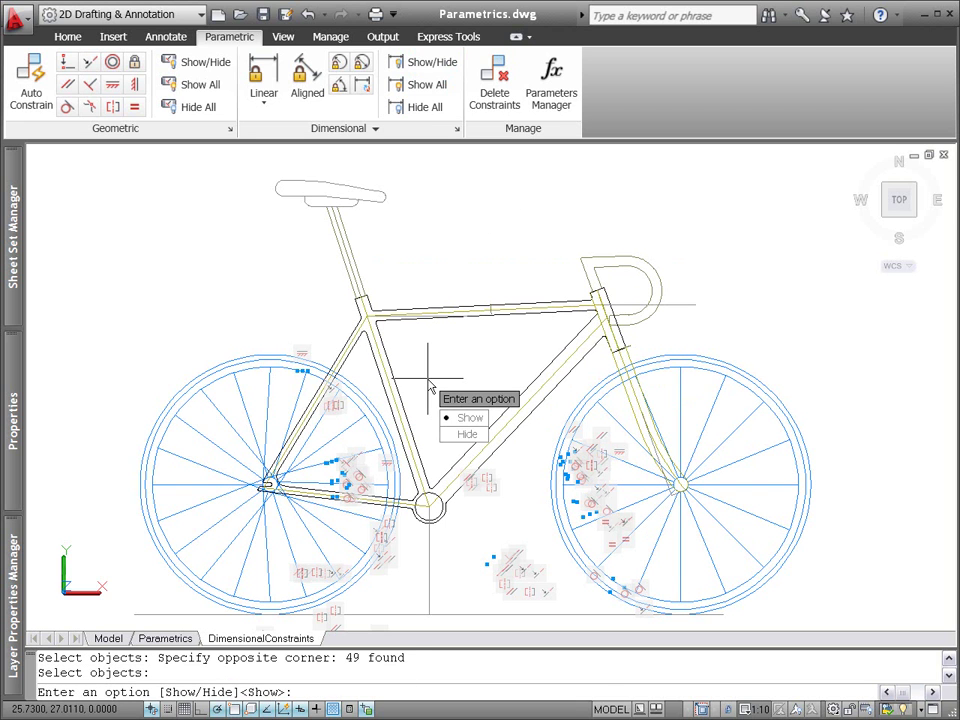
{"action": "type", "text": "S"}
{"action": "key", "text": "Return"}
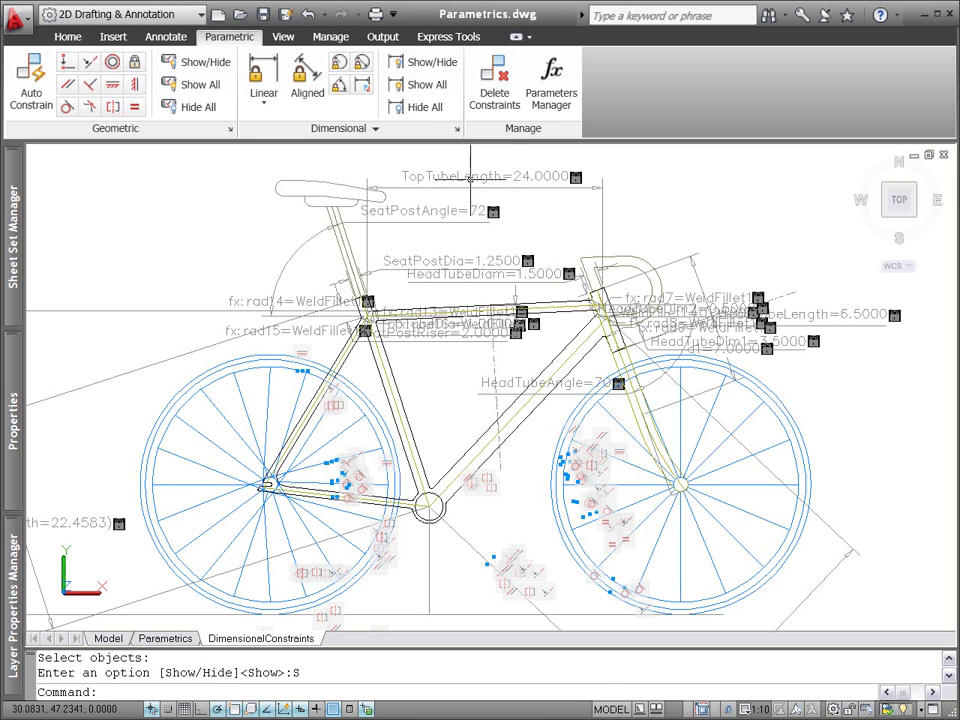
Step: Create a parameter group filter named Post in the Parameters Manager and widen the filter tree to show the full filter names
{"action": "left_click", "coordinate": [555, 88]}
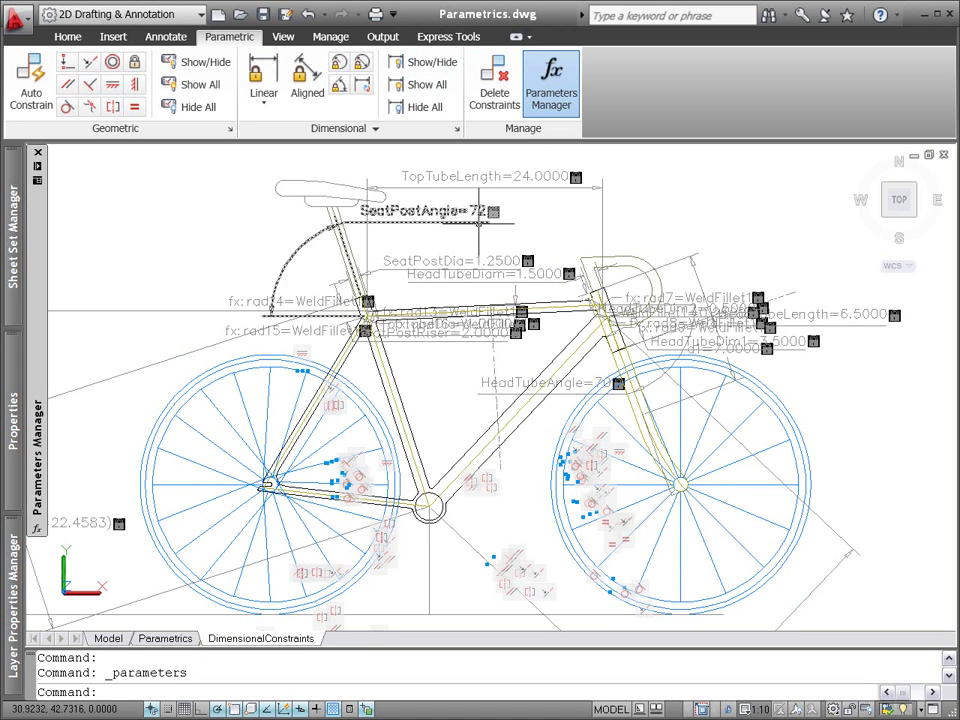
{"action": "mouse_move", "coordinate": [42, 245]}
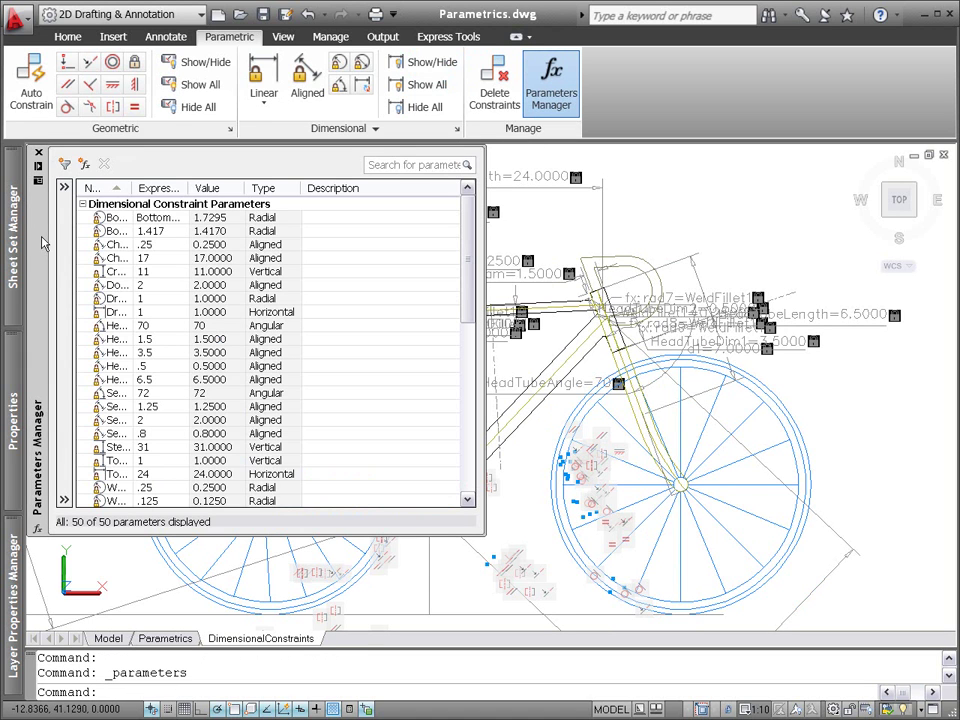
{"action": "left_click", "coordinate": [64, 187]}
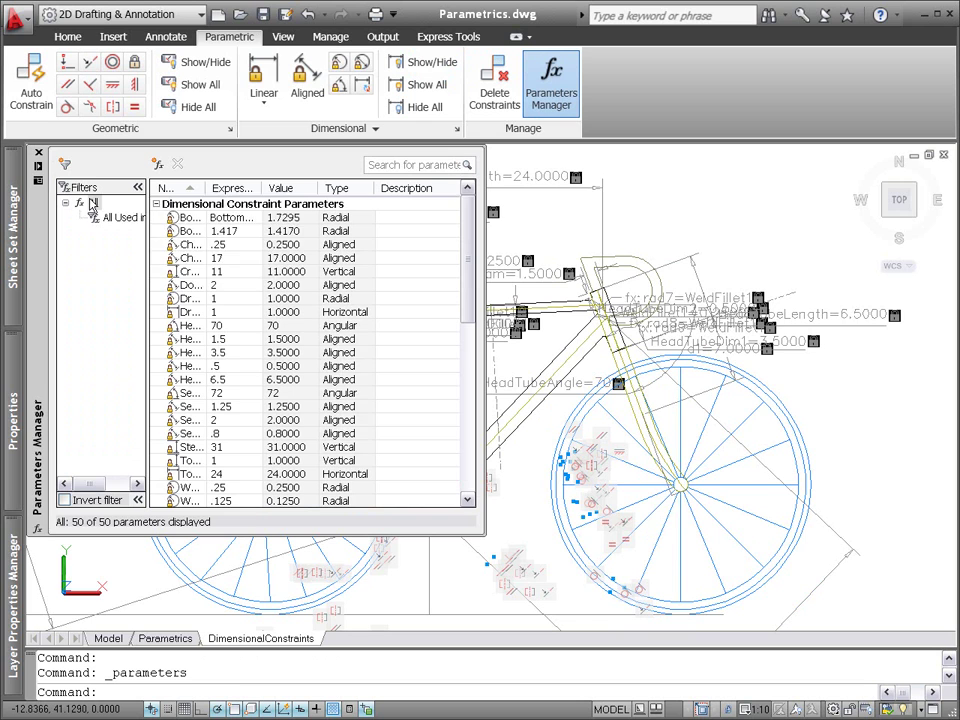
{"action": "right_click", "coordinate": [91, 201]}
{"action": "left_click", "coordinate": [101, 208]}
{"action": "type", "text": "Post"}
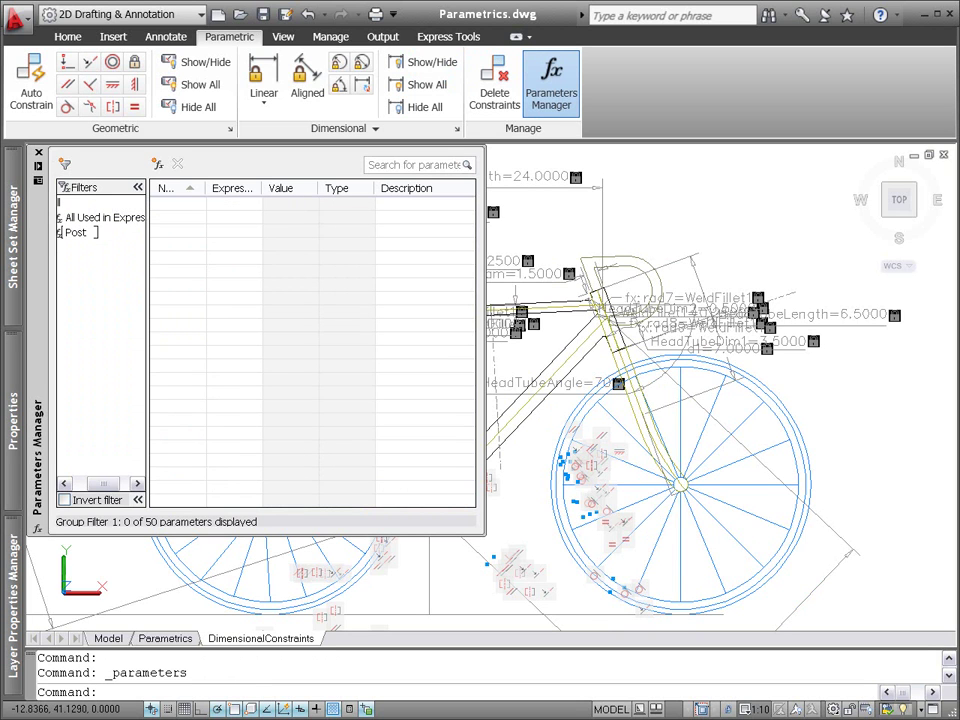
{"action": "key", "text": "Return"}
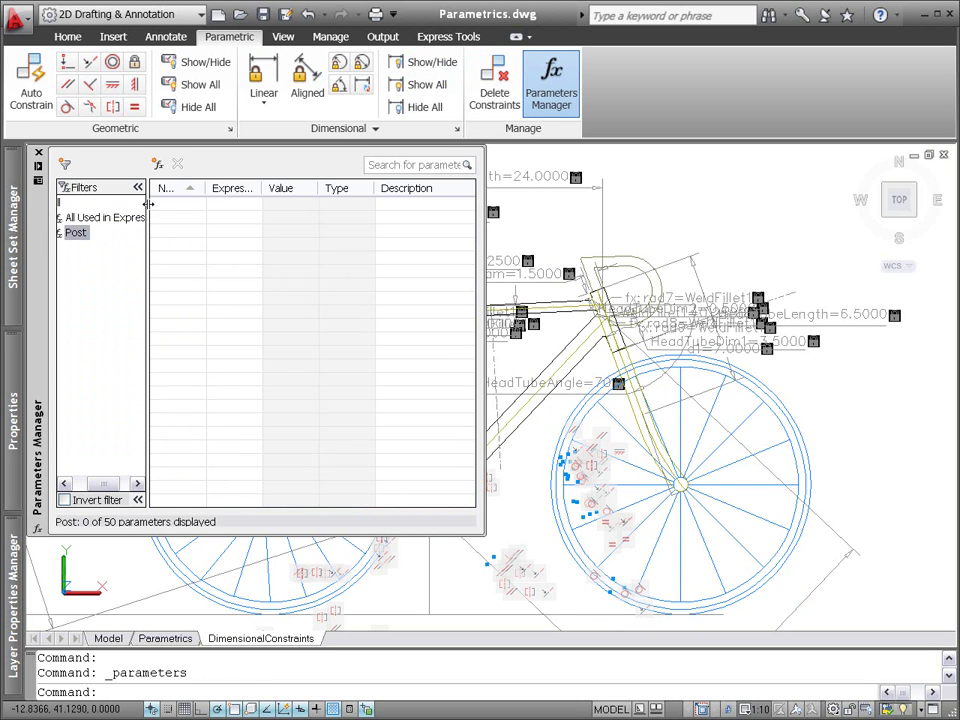
{"action": "left_click_drag", "start_coordinate": [148, 204], "coordinate": [185, 205]}
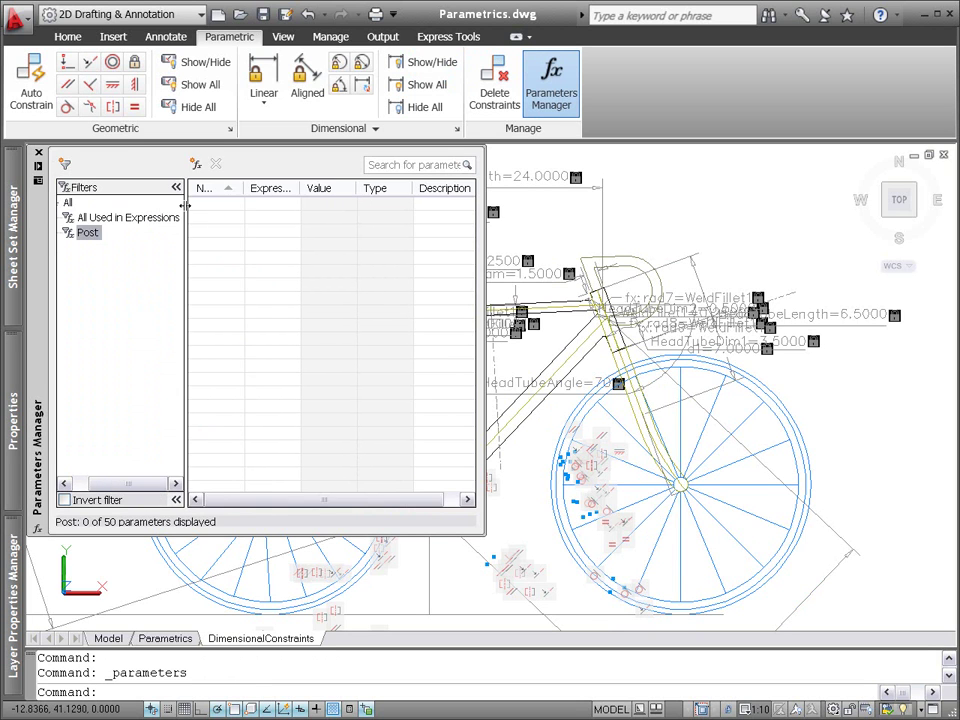
Step: Search all parameters for *post* and add the three matching seat post parameters to the Post group filter
{"action": "left_click", "coordinate": [70, 204]}
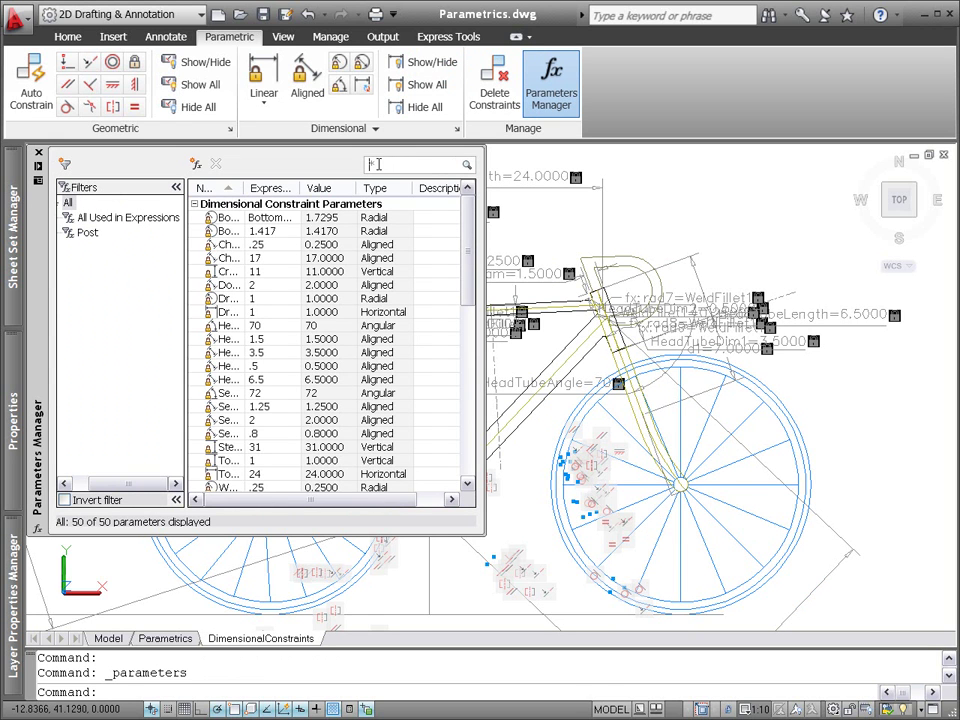
{"action": "type", "text": "post*"}
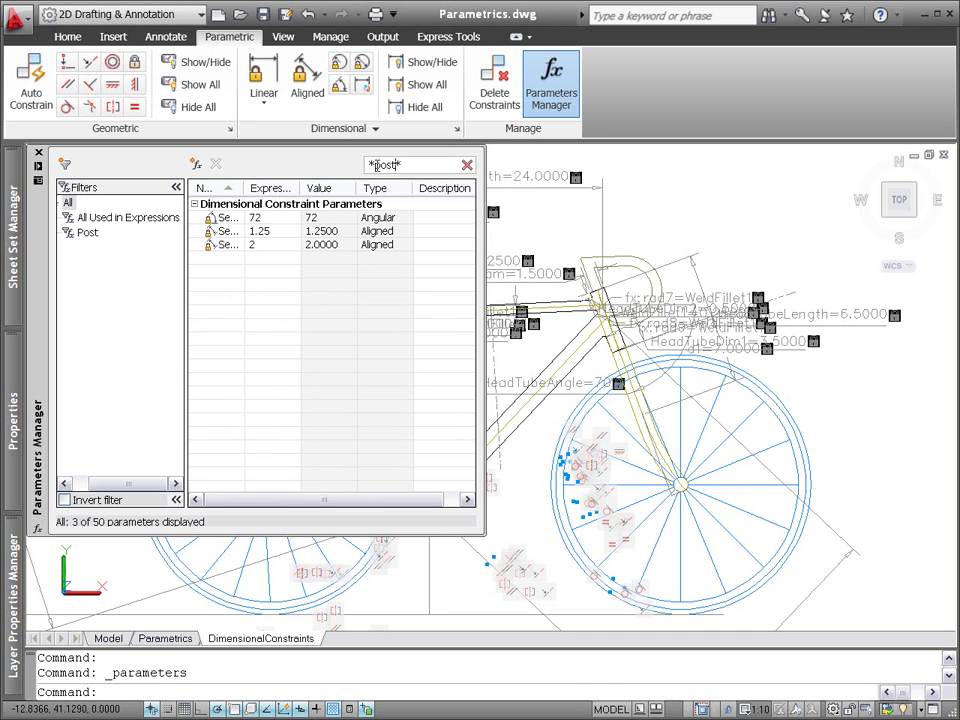
{"action": "left_click", "coordinate": [222, 219]}
{"action": "left_click", "coordinate": [226, 245], "text": "shift"}
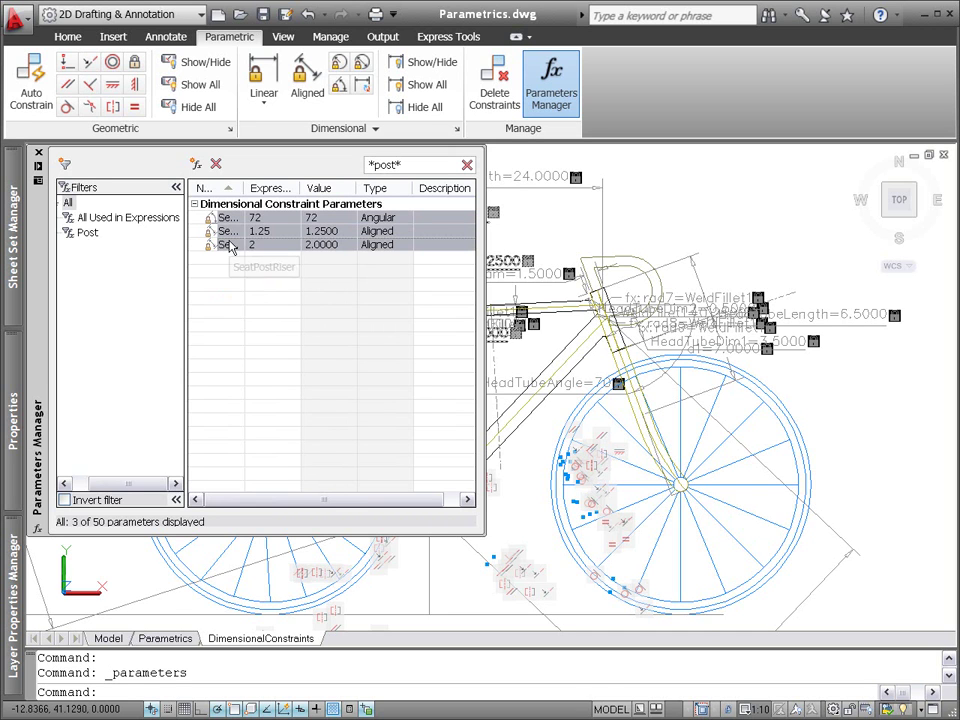
{"action": "left_click_drag", "start_coordinate": [226, 245], "coordinate": [88, 237]}
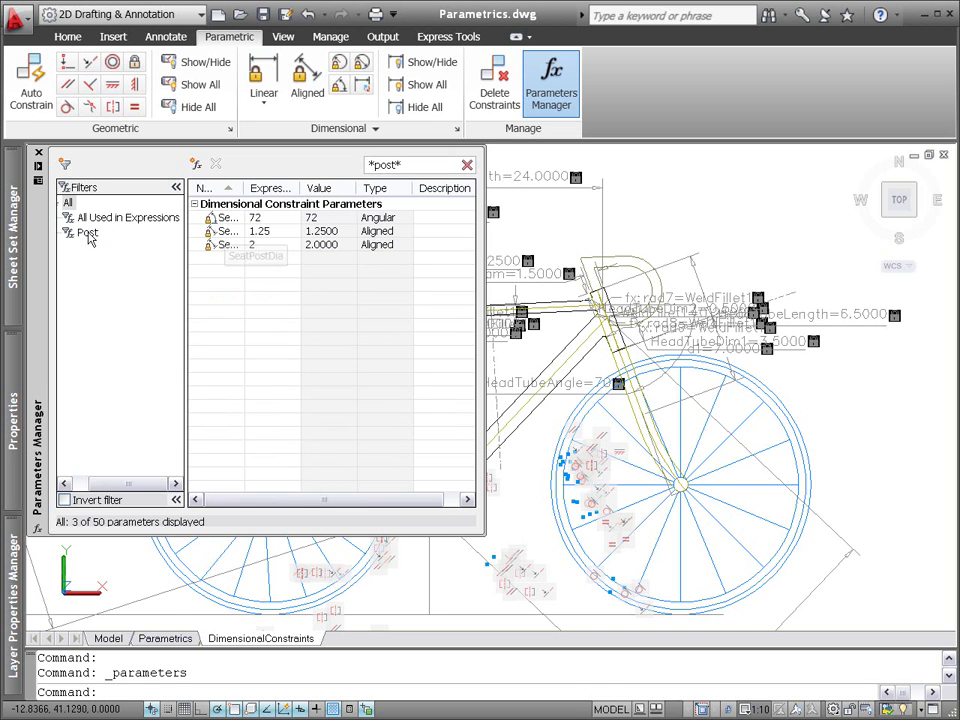